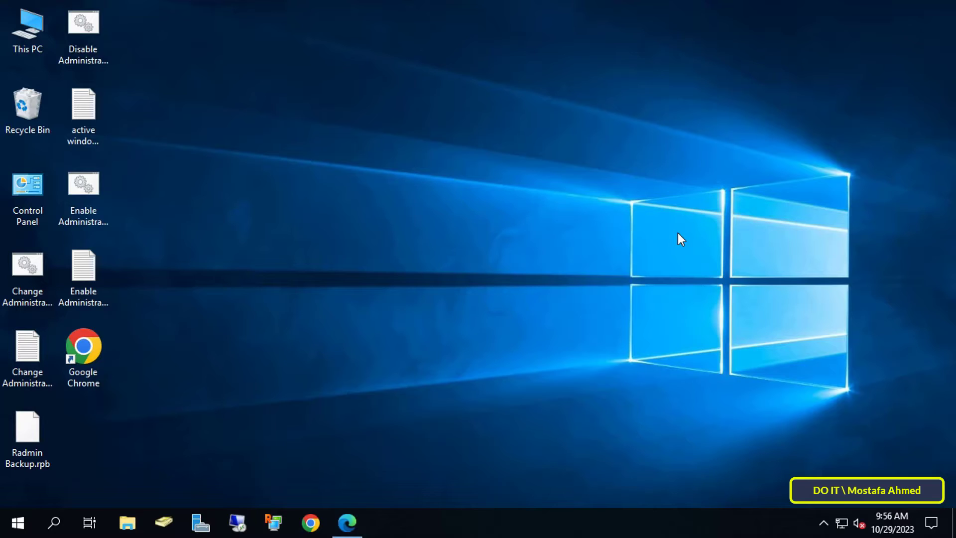
# Step: Bring up the Edge for Business download page in Microsoft Edge
pyautogui.click(348, 522)
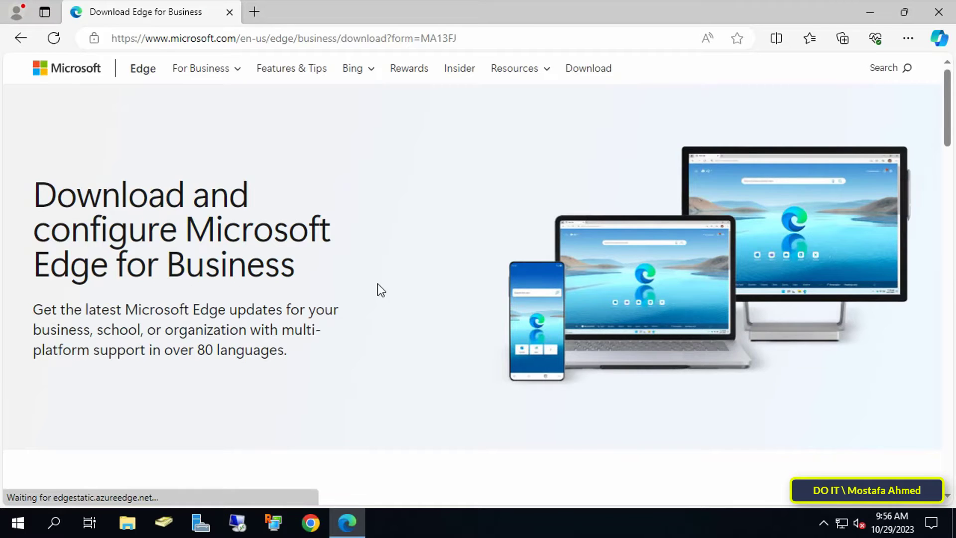
pyautogui.scroll(-10, 443, 289)
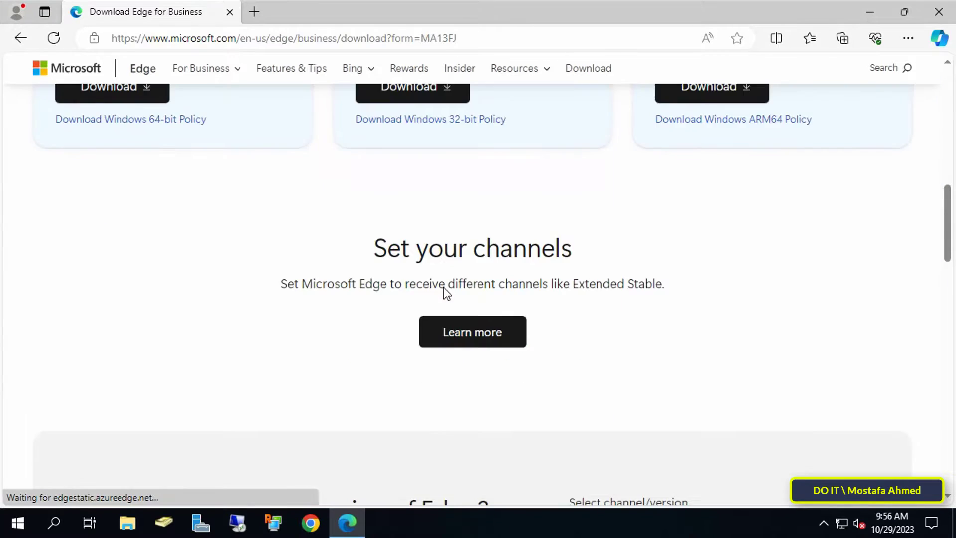
pyautogui.scroll(3, 444, 288)
pyautogui.scroll(1, 423, 334)
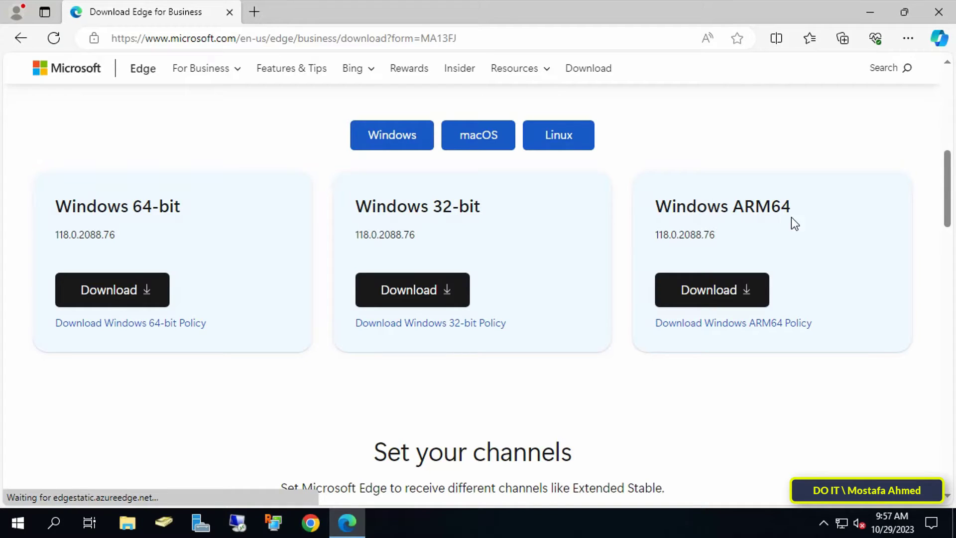
# Step: Download the Windows 64-bit policy templates, accepting the licence, and show MicrosoftEdgePolicyTemplates.cab
pyautogui.click(147, 327)
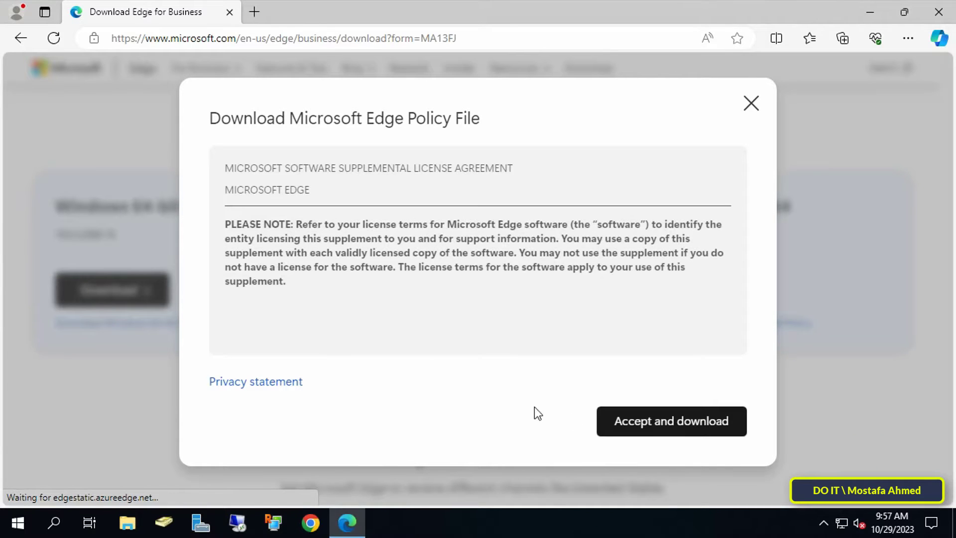
pyautogui.click(653, 432)
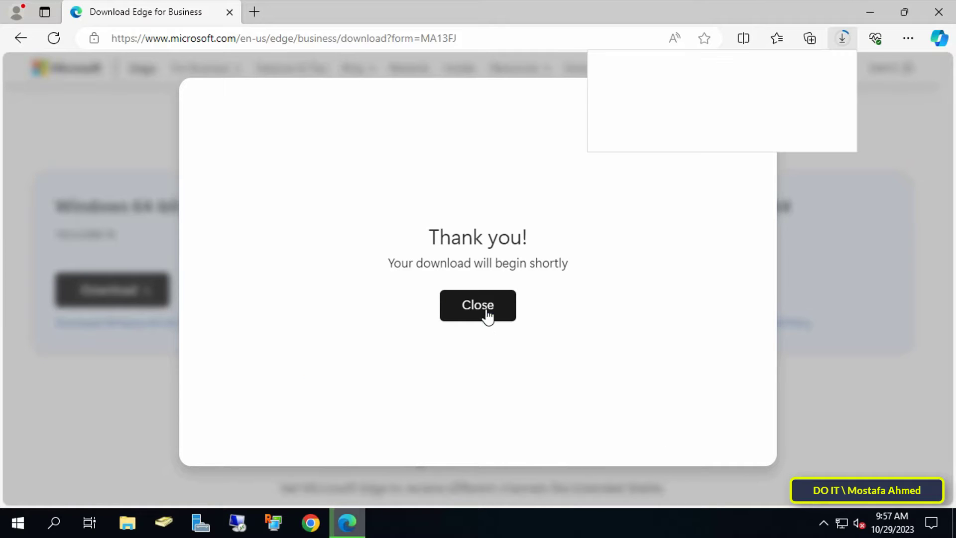
pyautogui.click(486, 309)
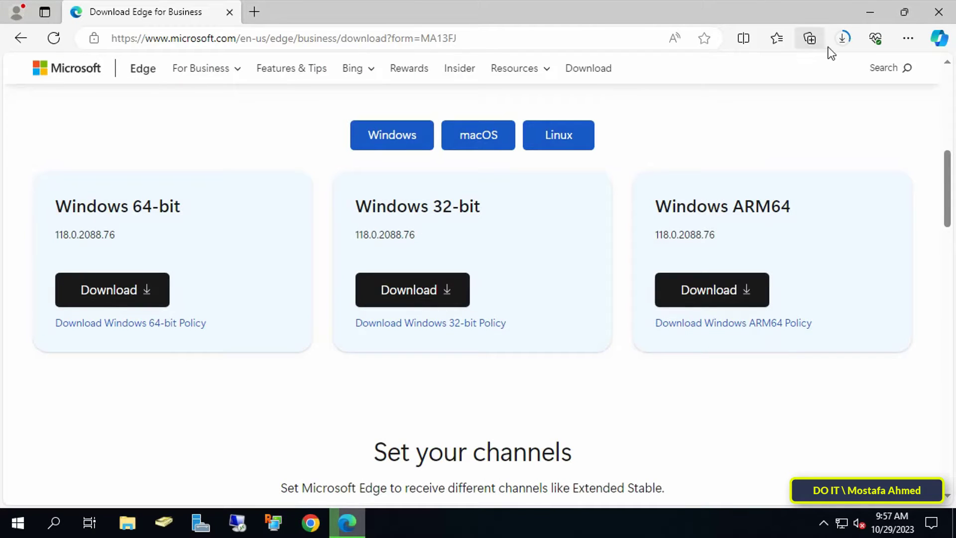
pyautogui.click(841, 43)
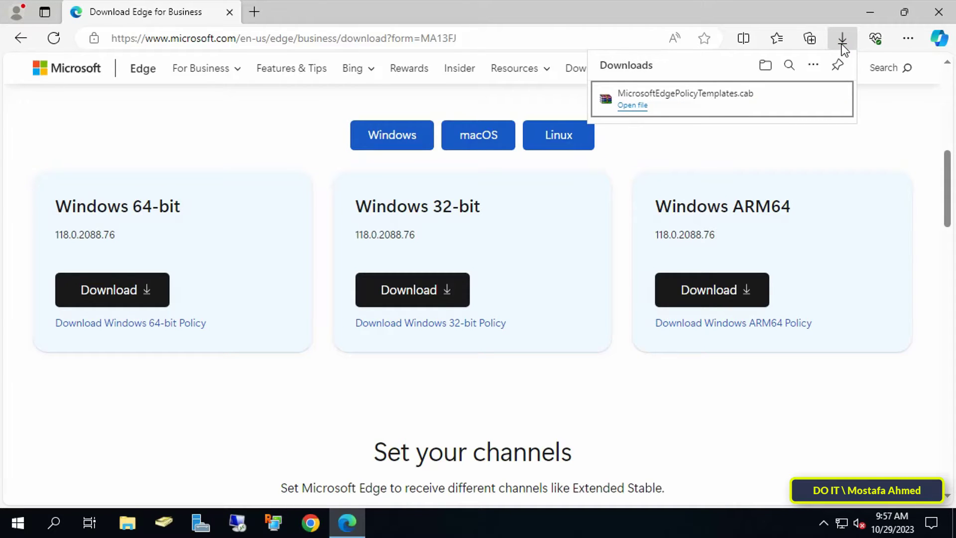
pyautogui.click(793, 99)
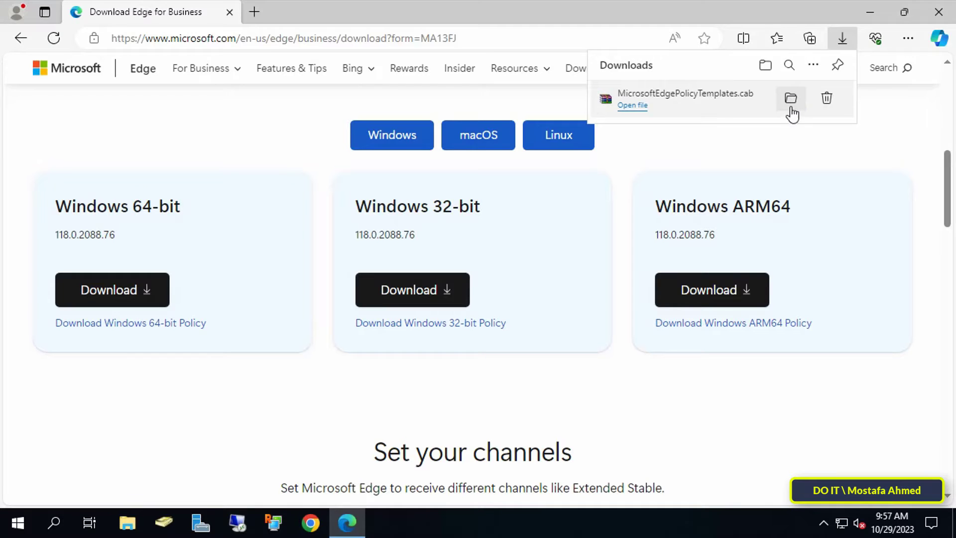
# Step: Cut the templates .cab and create a new folder 'Edge temp' on drive E:
pyautogui.rightClick(243, 108)
pyautogui.click(289, 280)
pyautogui.click(123, 47)
pyautogui.doubleClick(777, 202)
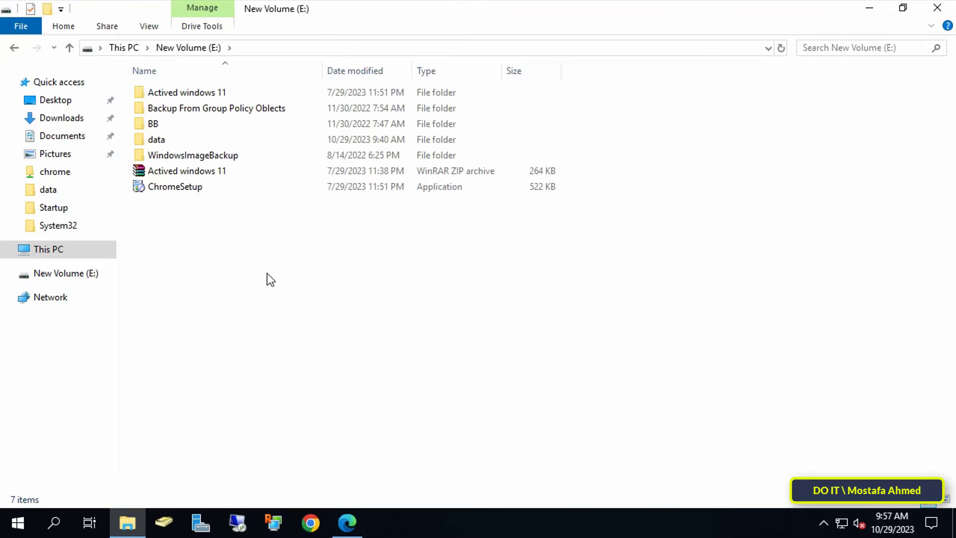
pyautogui.rightClick(265, 271)
pyautogui.moveTo(345, 449)
pyautogui.click(471, 328)
pyautogui.write('Edge temp')
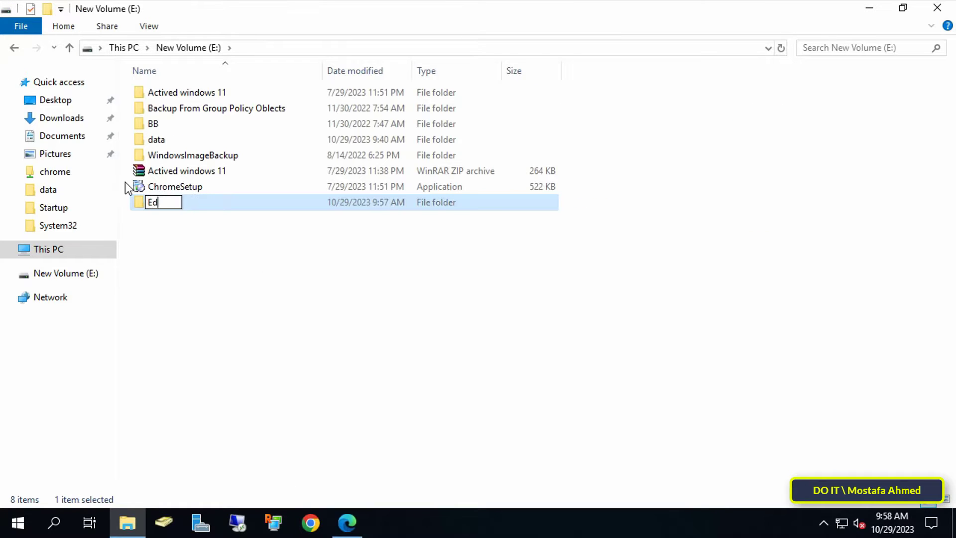
pyautogui.press('Return')
pyautogui.press('Return')
# Step: Paste the .cab into E:\Edge temp, extract it, then extract the inner zip
pyautogui.rightClick(440, 169)
pyautogui.click(492, 262)
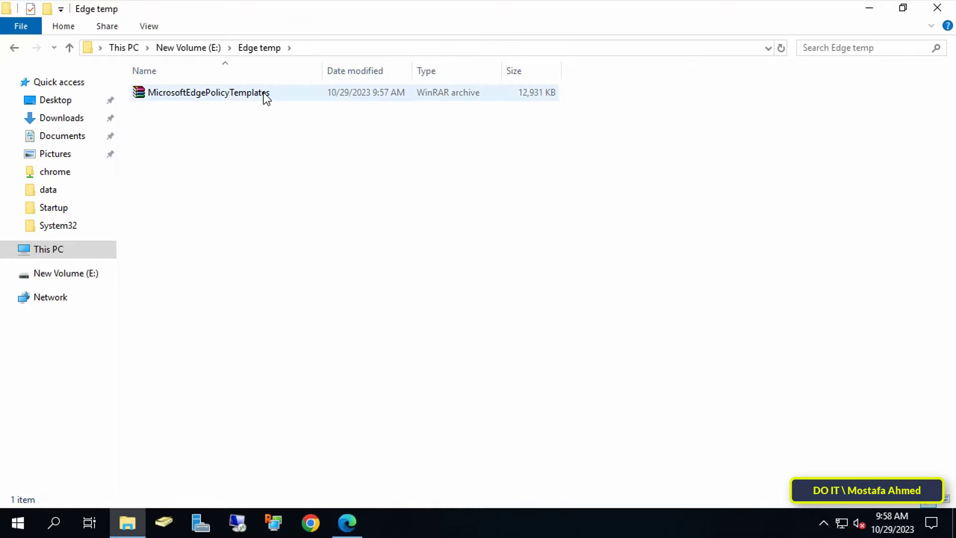
pyautogui.rightClick(264, 94)
pyautogui.click(337, 151)
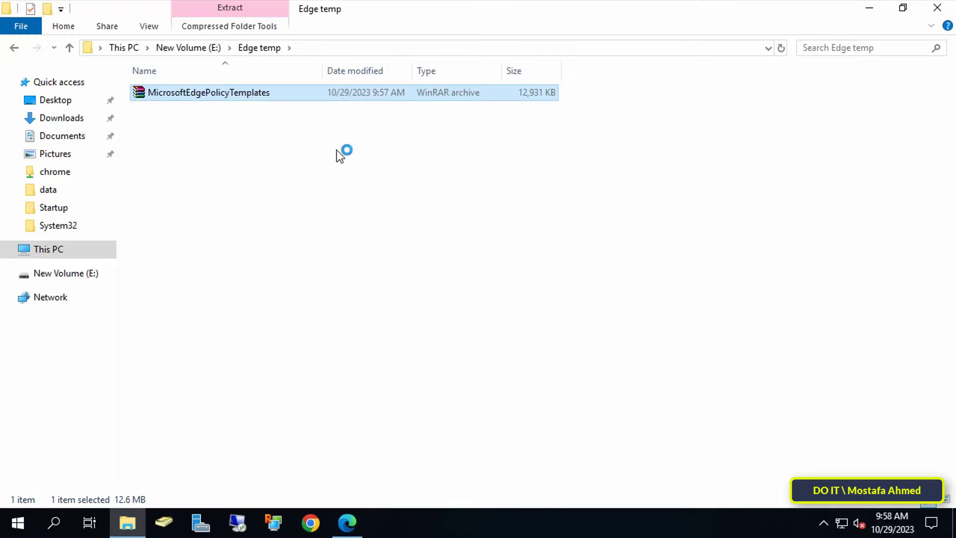
pyautogui.click(265, 95)
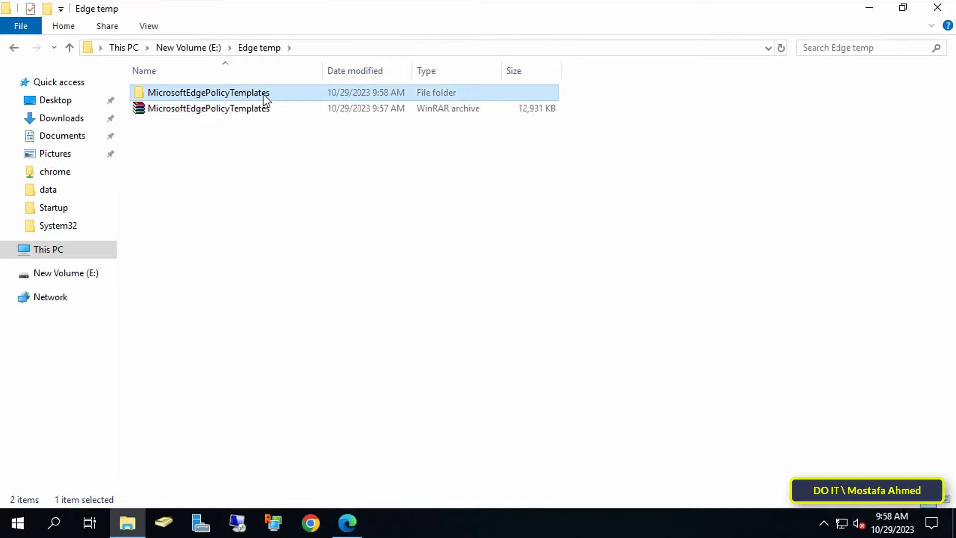
pyautogui.doubleClick(256, 94)
pyautogui.rightClick(259, 94)
pyautogui.click(301, 155)
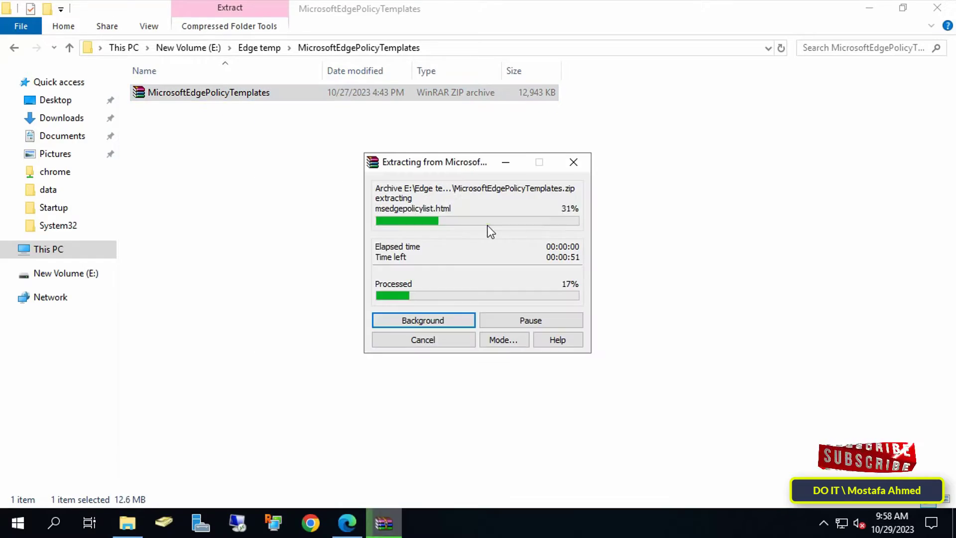
# Step: Copy msedge.adml and msedgeupdate.adml from the windows\admx\en-US folder
pyautogui.doubleClick(298, 93)
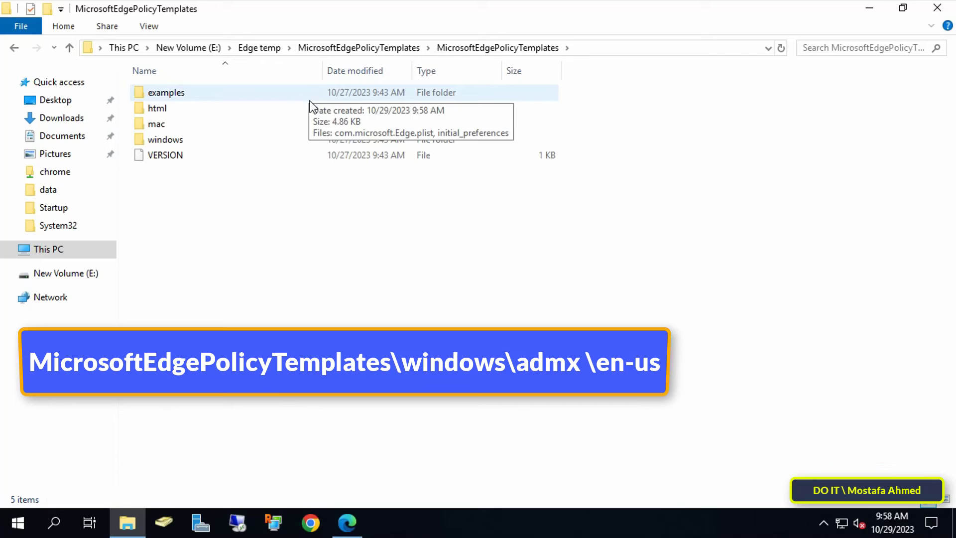
pyautogui.doubleClick(262, 138)
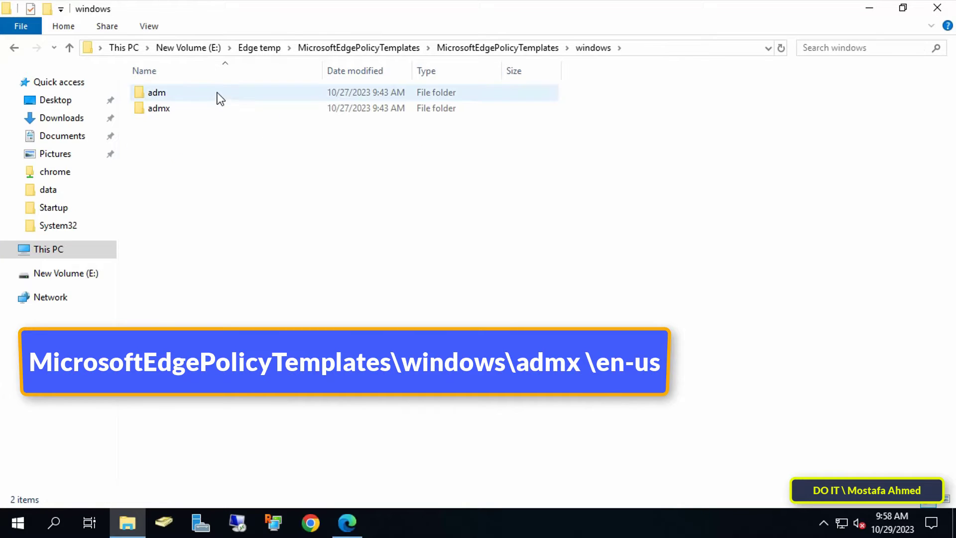
pyautogui.doubleClick(211, 109)
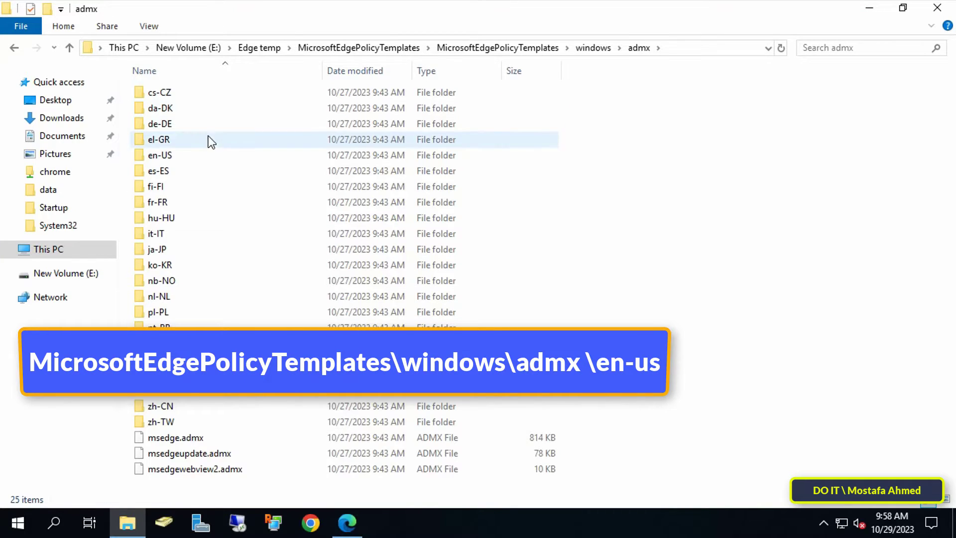
pyautogui.doubleClick(210, 155)
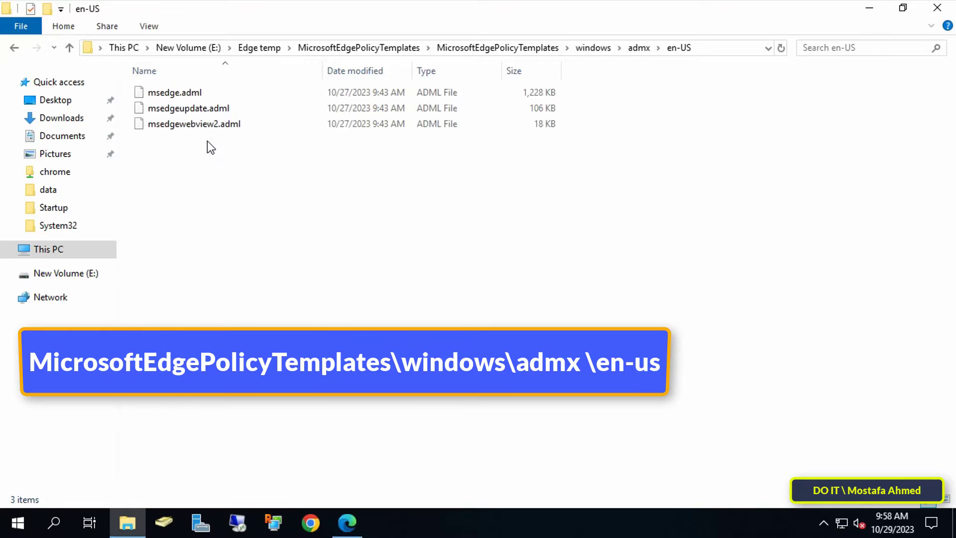
pyautogui.click(191, 94)
pyautogui.keyDown('ctrl'); pyautogui.click(225, 106); pyautogui.keyUp('ctrl')
pyautogui.rightClick(225, 106)
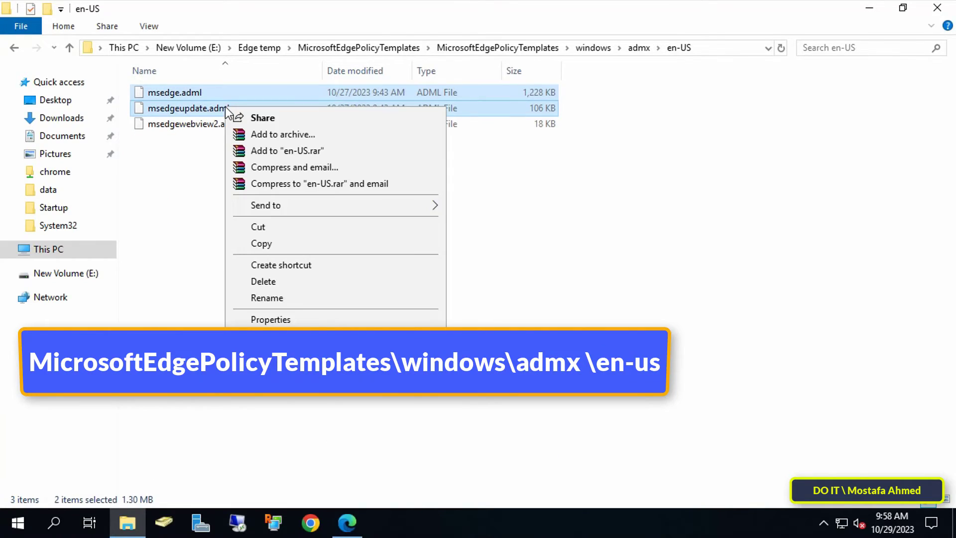
pyautogui.click(316, 243)
pyautogui.click(338, 275)
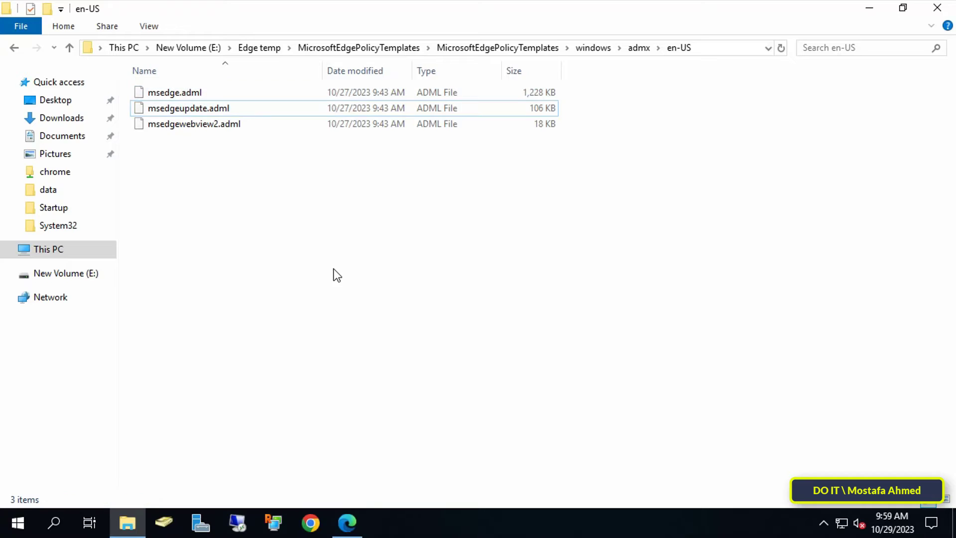
# Step: Paste msedge.adml and msedgeupdate.adml into C:\Windows\PolicyDefinitions\en-US and close the window
pyautogui.press('super+r')
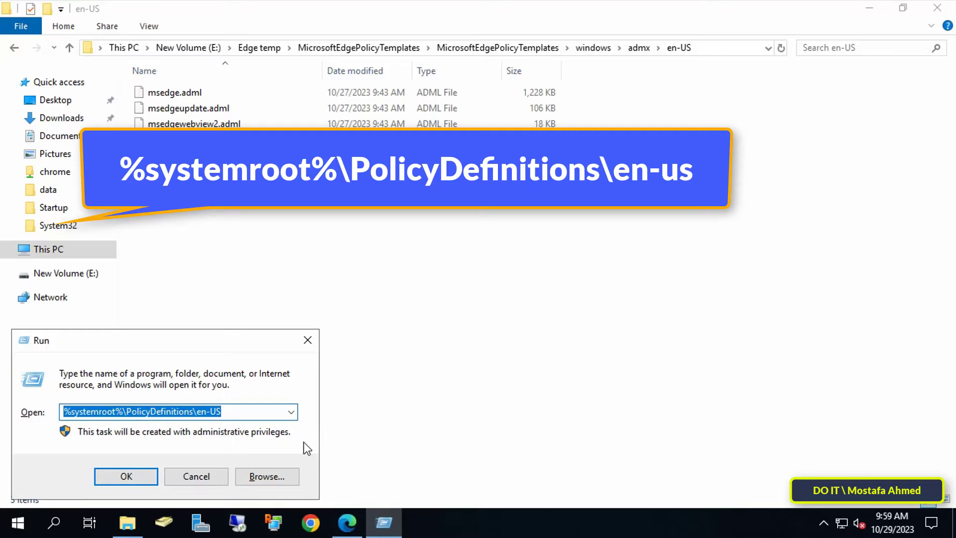
pyautogui.click(145, 475)
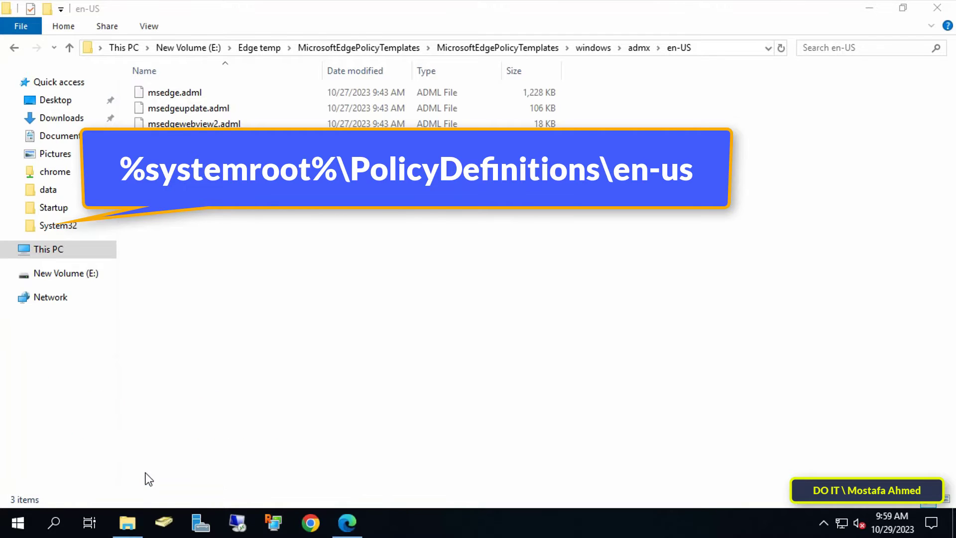
pyautogui.rightClick(651, 199)
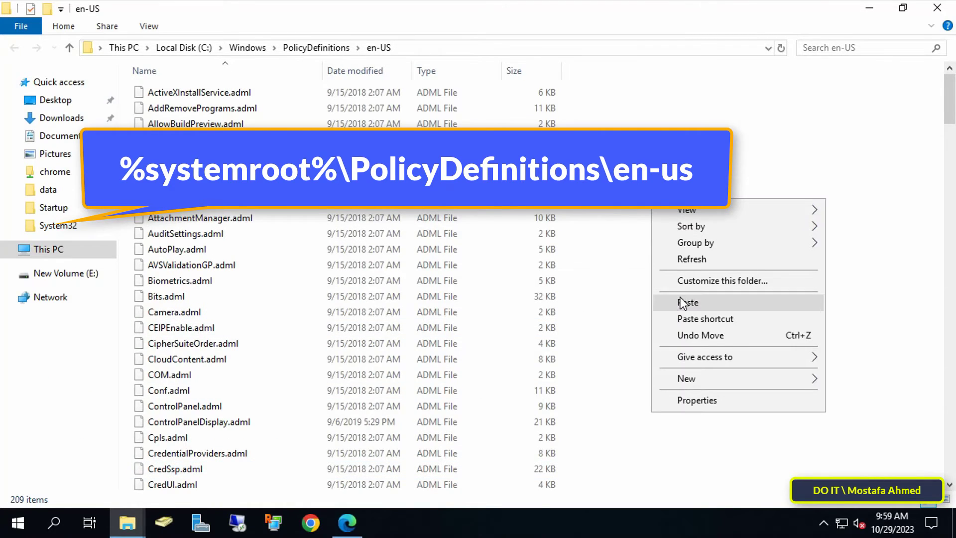
pyautogui.click(677, 302)
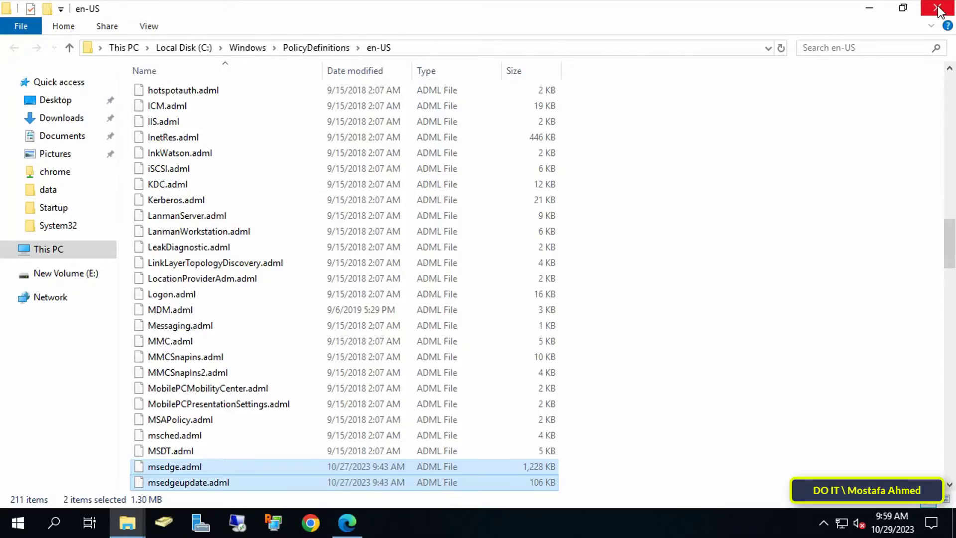
pyautogui.click(937, 7)
pyautogui.press('super+r')
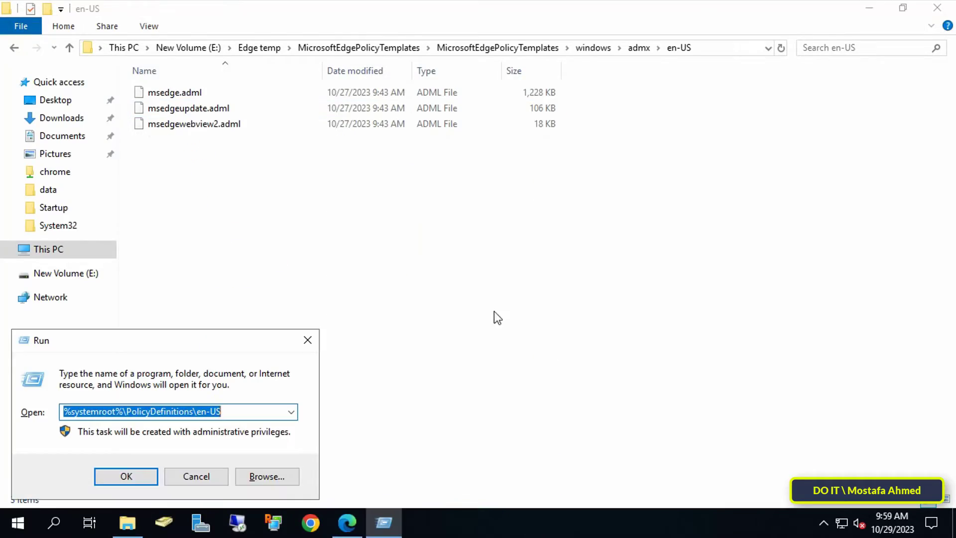
# Step: Paste the Edge template files into %systemroot%\PolicyDefinitions and close both Explorer windows
pyautogui.click(291, 412)
pyautogui.click(255, 438)
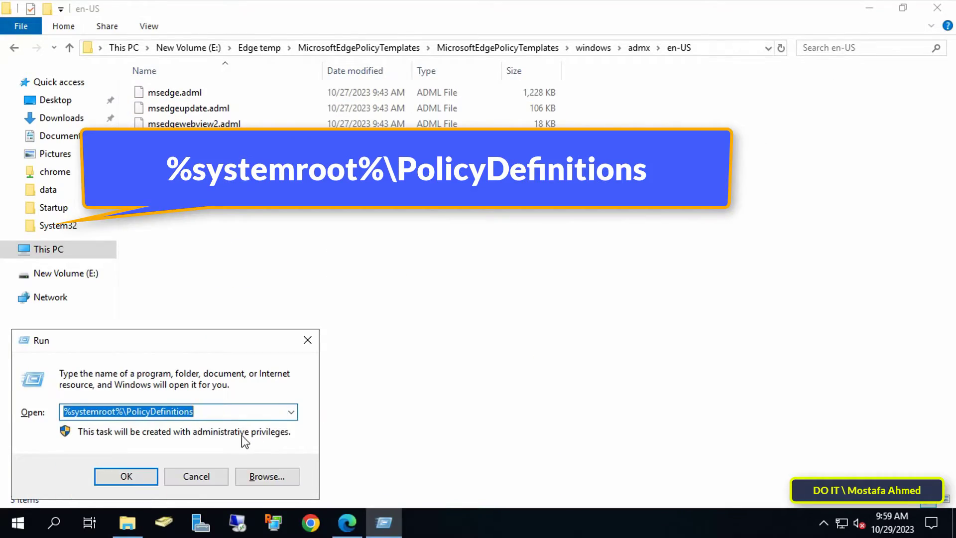
pyautogui.click(126, 476)
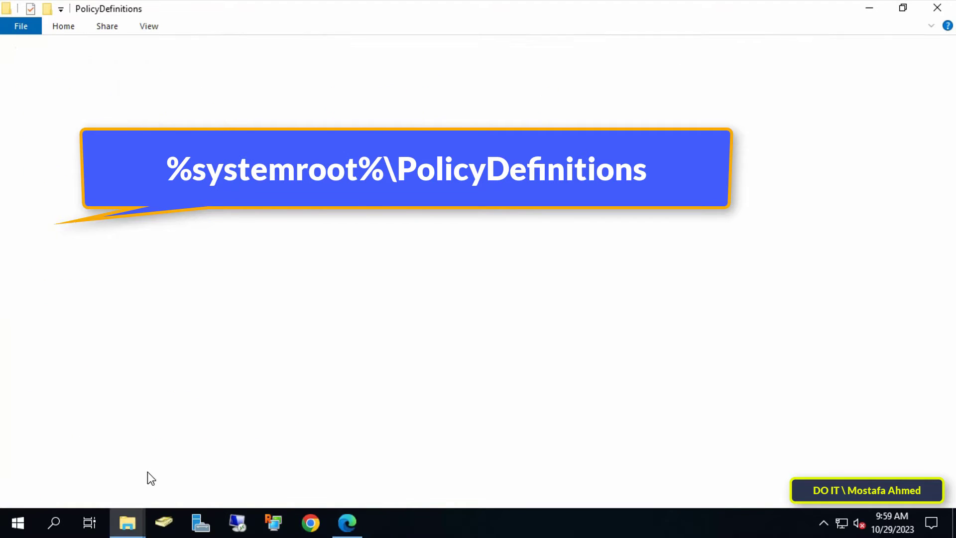
pyautogui.rightClick(681, 177)
pyautogui.click(718, 287)
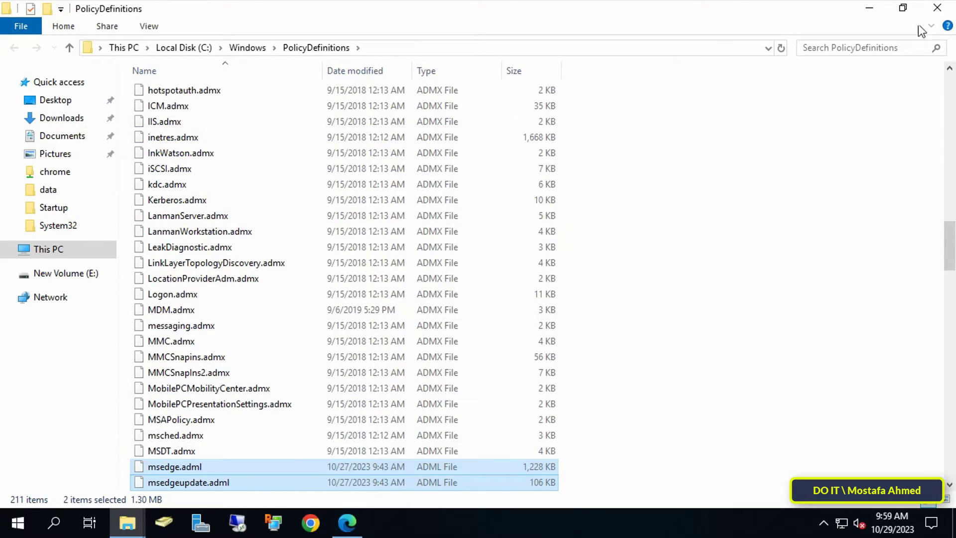
pyautogui.click(937, 8)
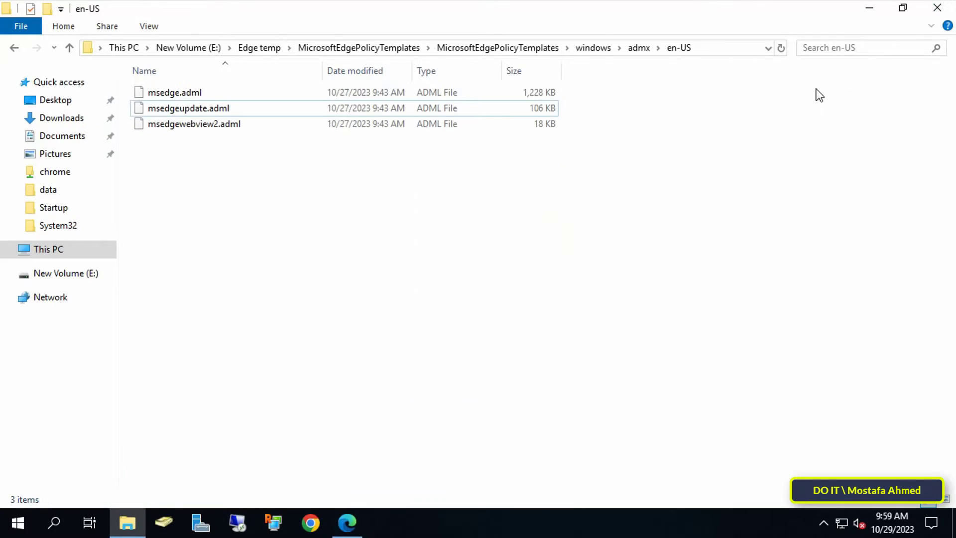
pyautogui.click(937, 8)
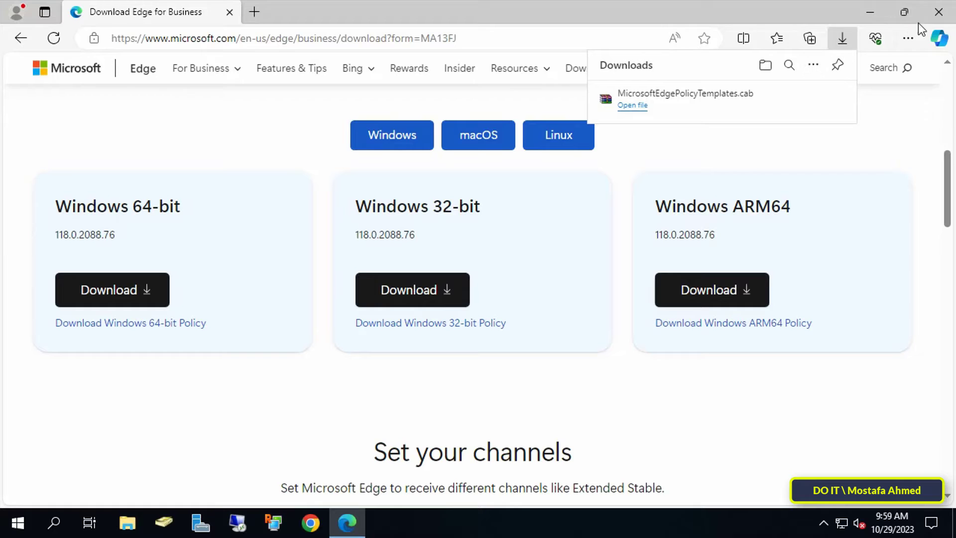
pyautogui.click(870, 12)
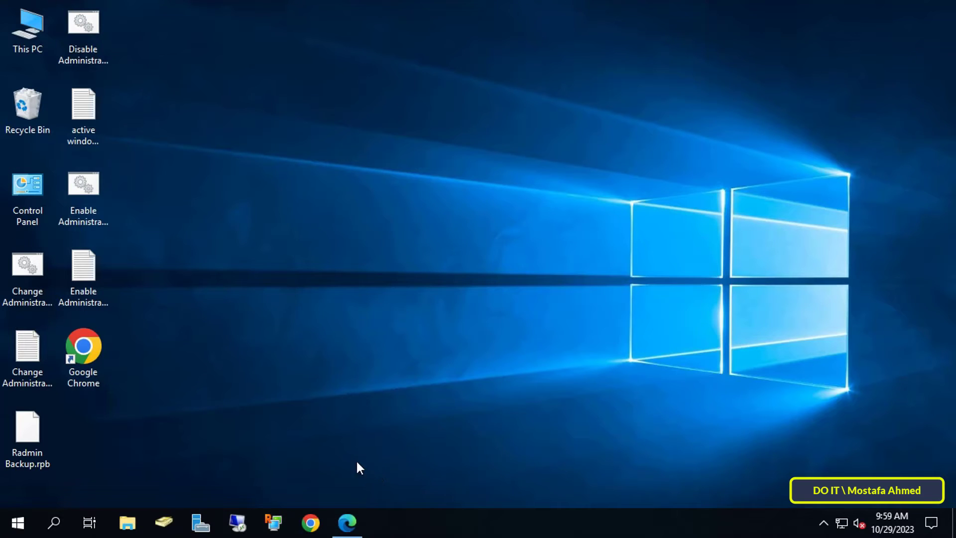
# Step: Start Group Policy Management from the Server Manager Tools menu
pyautogui.click(204, 522)
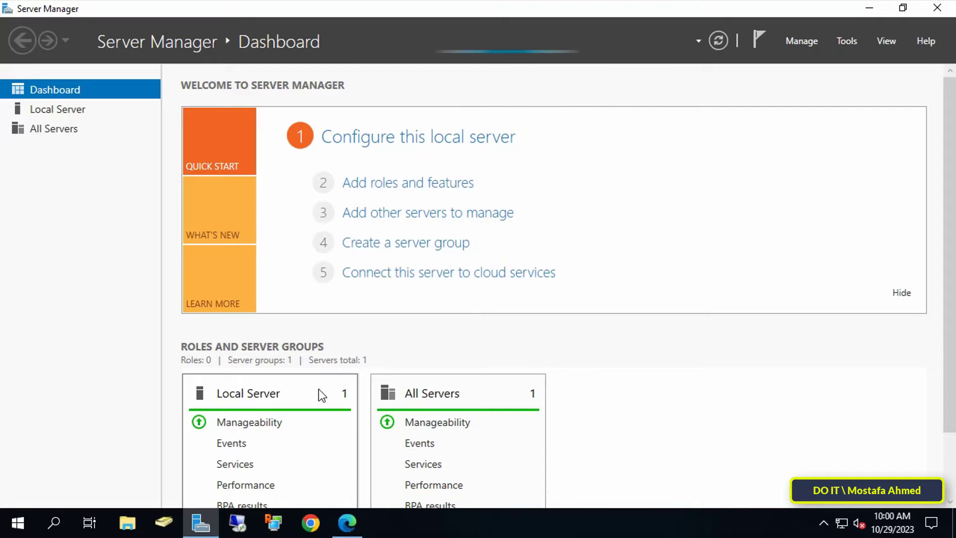
pyautogui.click(840, 43)
pyautogui.click(842, 41)
pyautogui.click(844, 41)
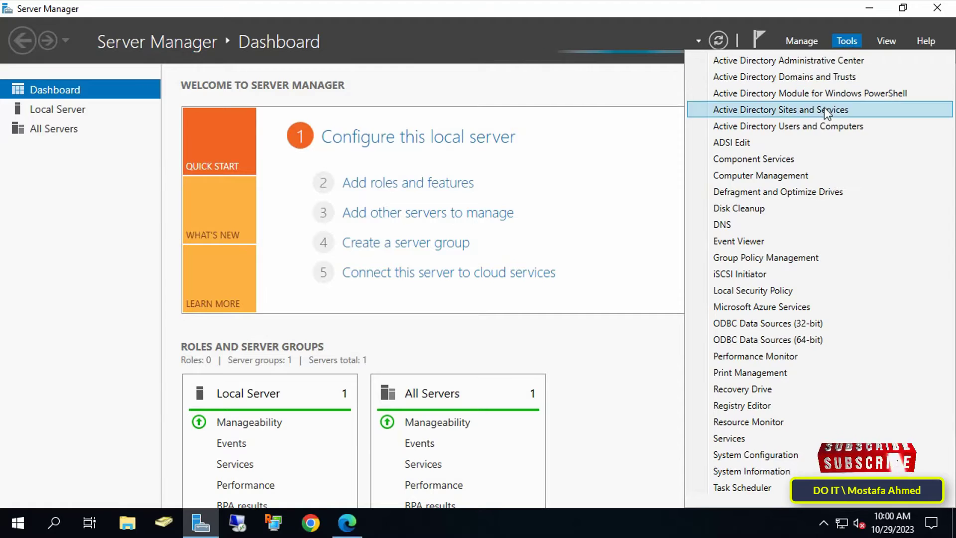
pyautogui.click(844, 258)
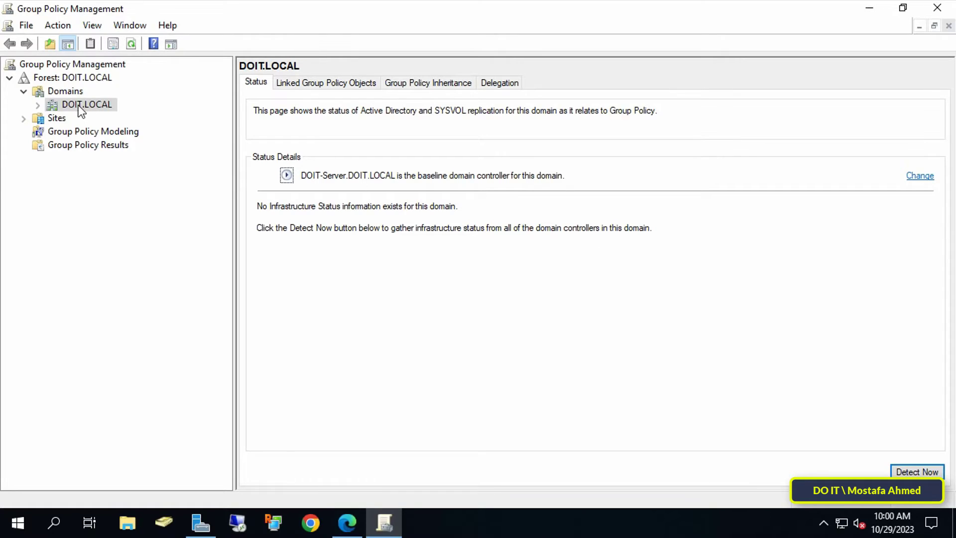
# Step: Create a GPO named 'Microsoft Edge Policies' linked to DOIT.LOCAL
pyautogui.click(38, 105)
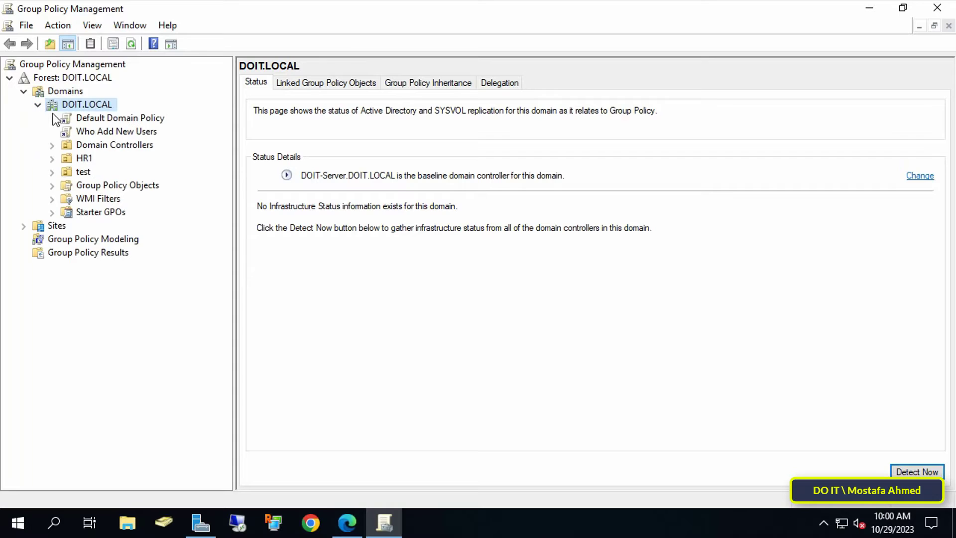
pyautogui.rightClick(93, 104)
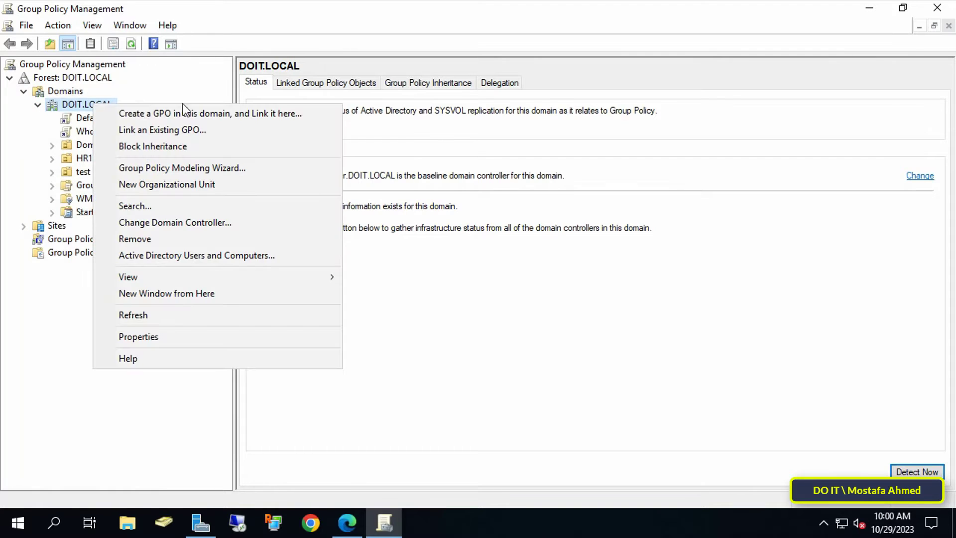
pyautogui.click(316, 117)
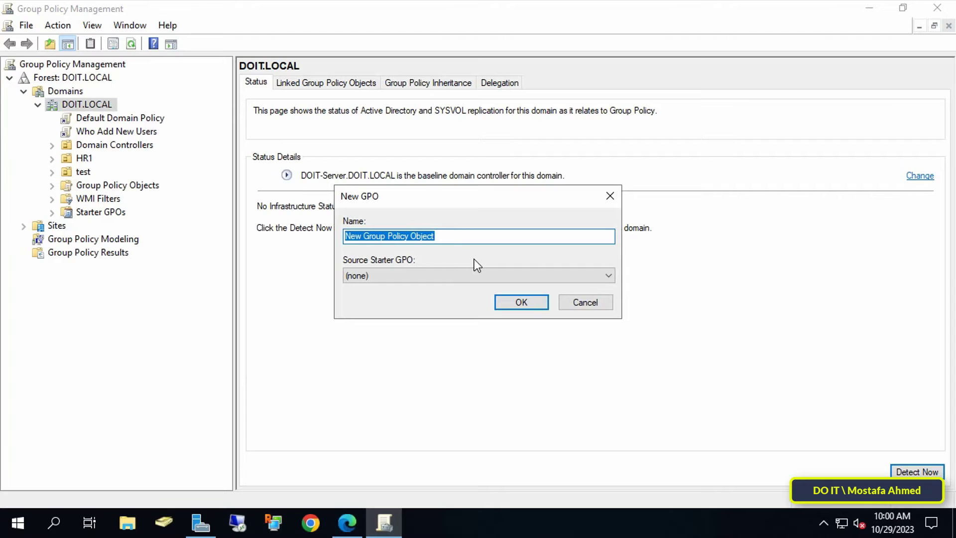
pyautogui.write('Micro')
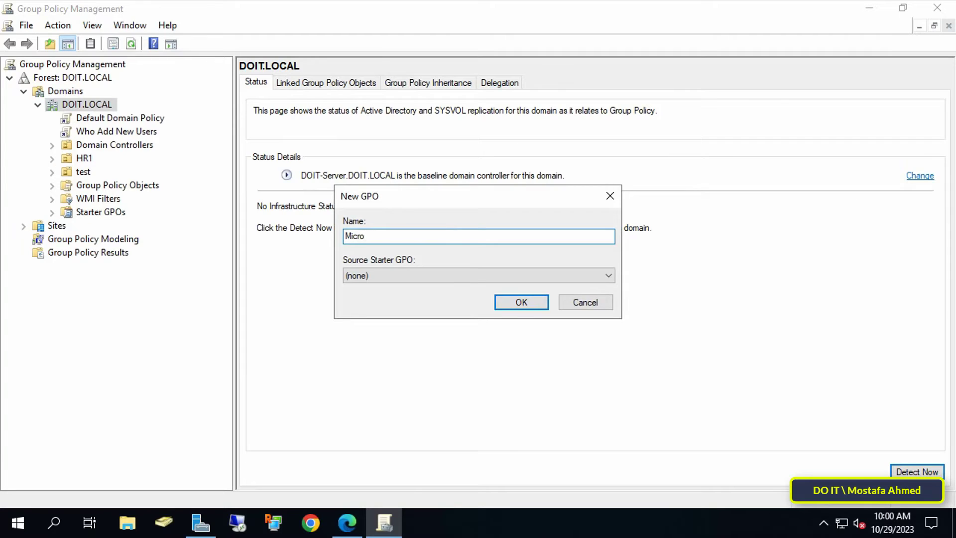
pyautogui.write('soft Edge Policies')
pyautogui.press('Return')
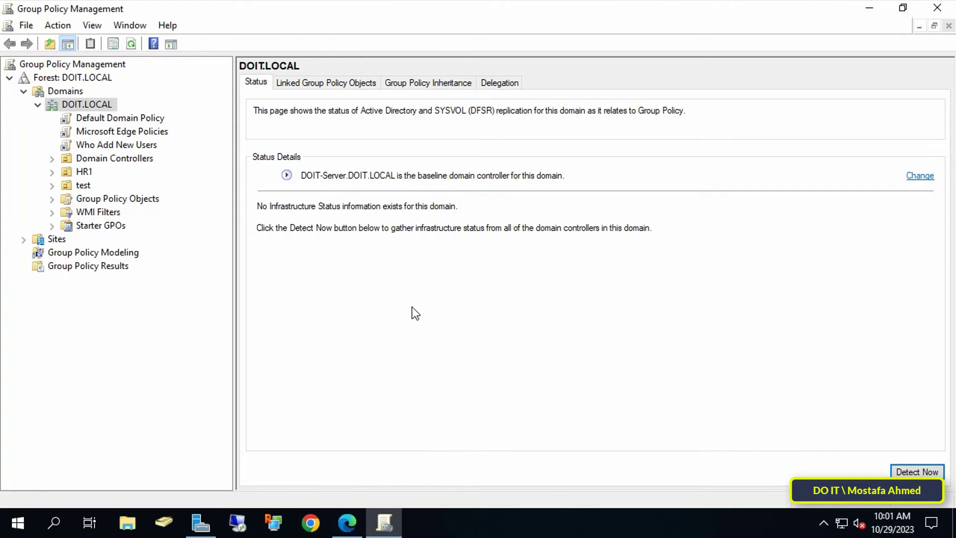
# Step: Open the Microsoft Edge Policies GPO in the editor
pyautogui.click(154, 132)
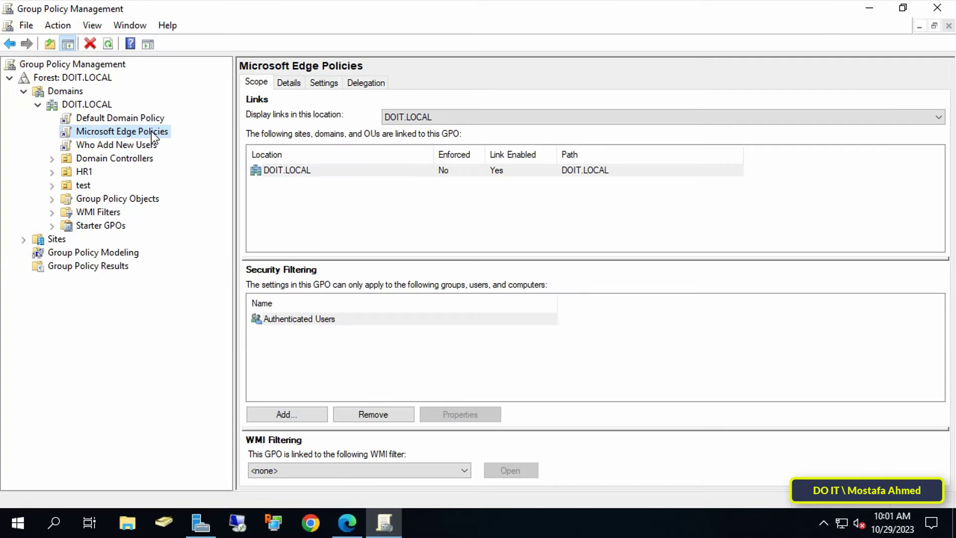
pyautogui.rightClick(152, 132)
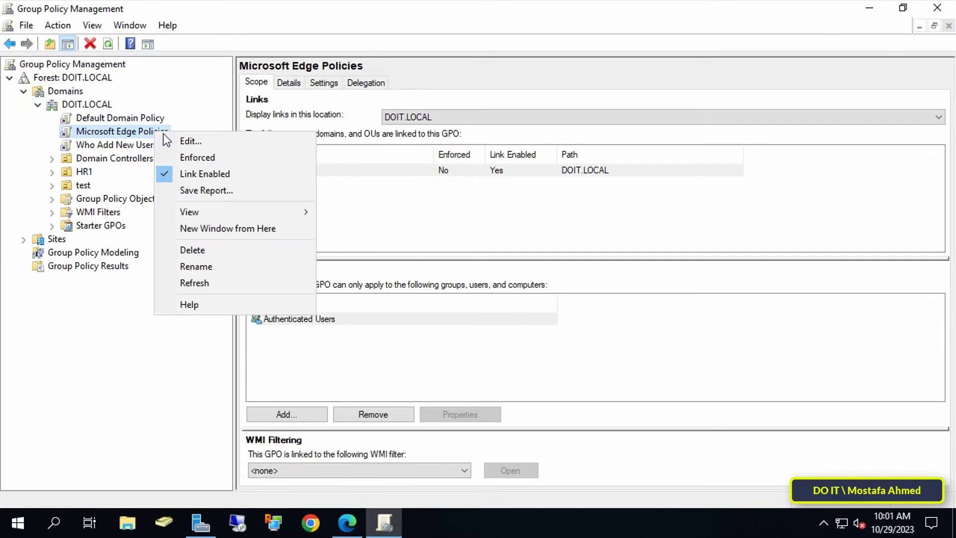
pyautogui.click(307, 142)
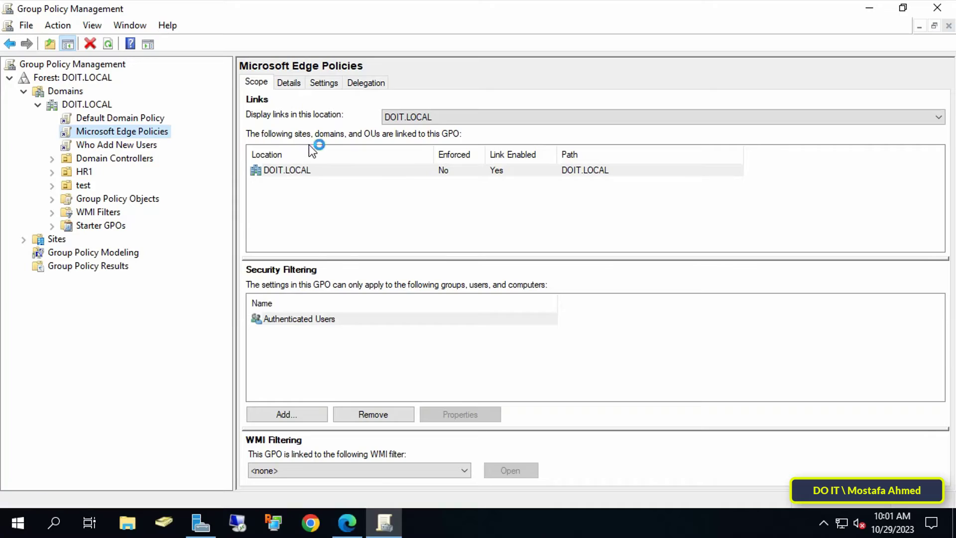
# Step: Expand Computer Configuration > Policies > Administrative Templates and bring up its context menu
pyautogui.click(603, 69)
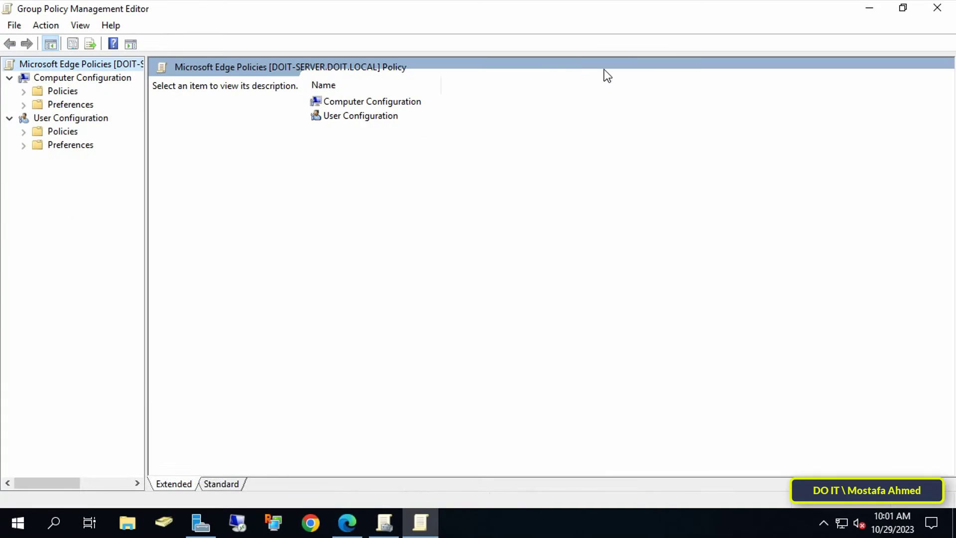
pyautogui.moveTo(145, 259); pyautogui.dragTo(233, 265)
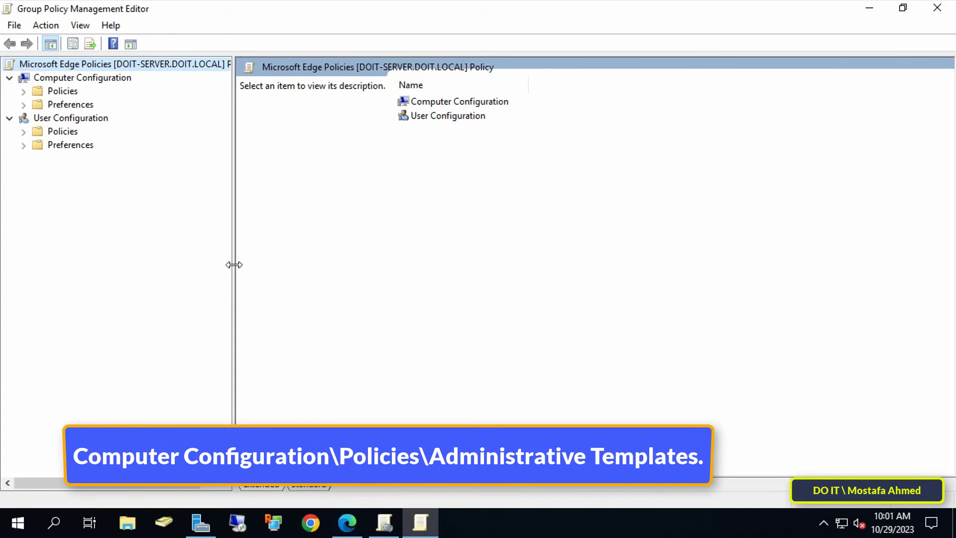
pyautogui.click(112, 80)
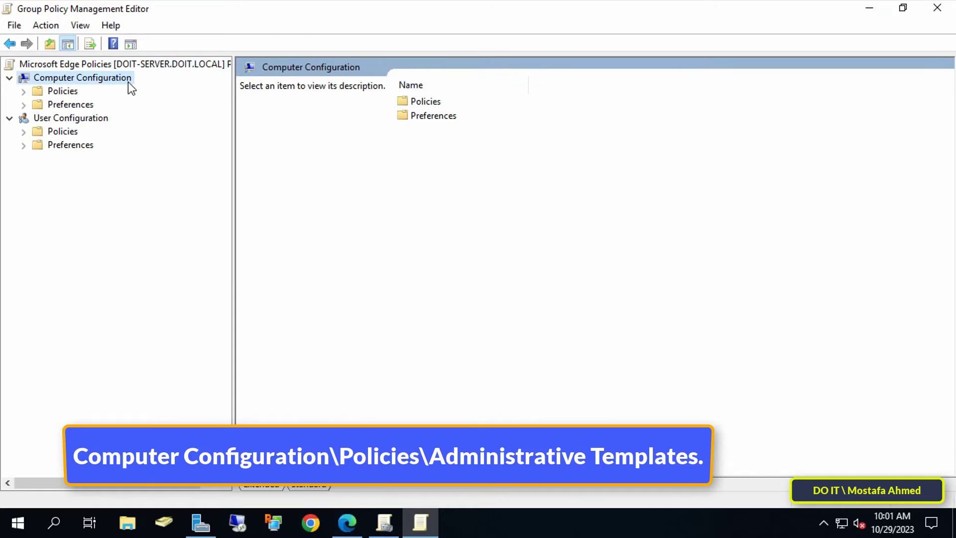
pyautogui.click(64, 91)
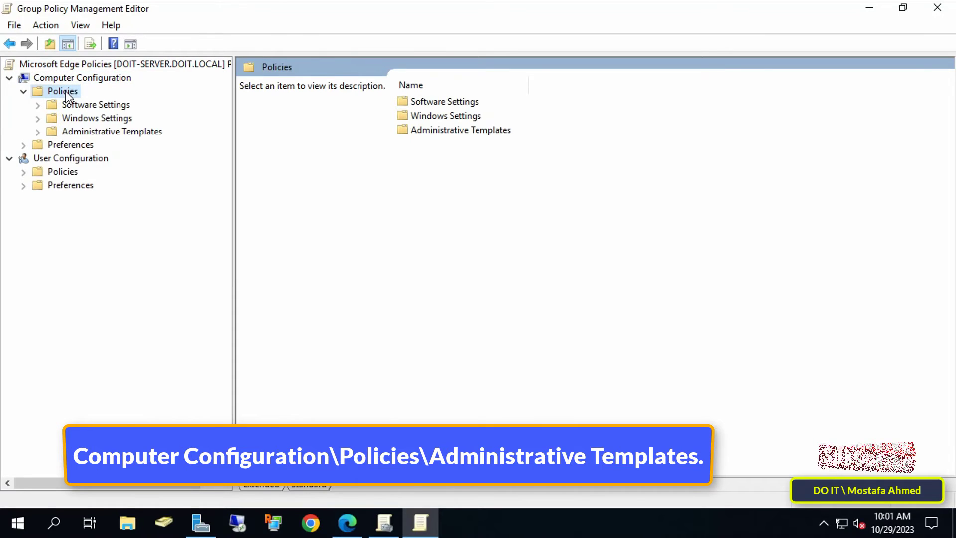
pyautogui.click(41, 132)
pyautogui.rightClick(100, 131)
pyautogui.click(162, 321)
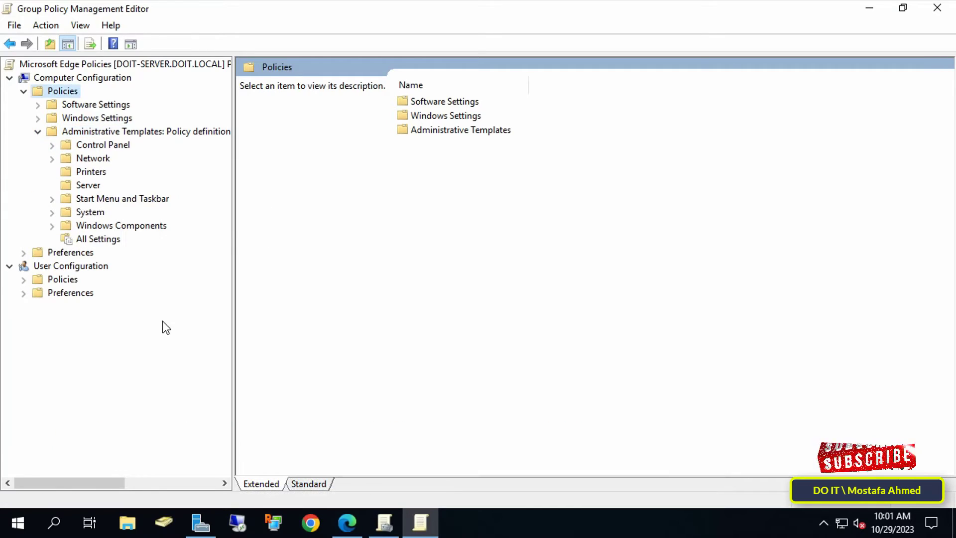
pyautogui.rightClick(90, 131)
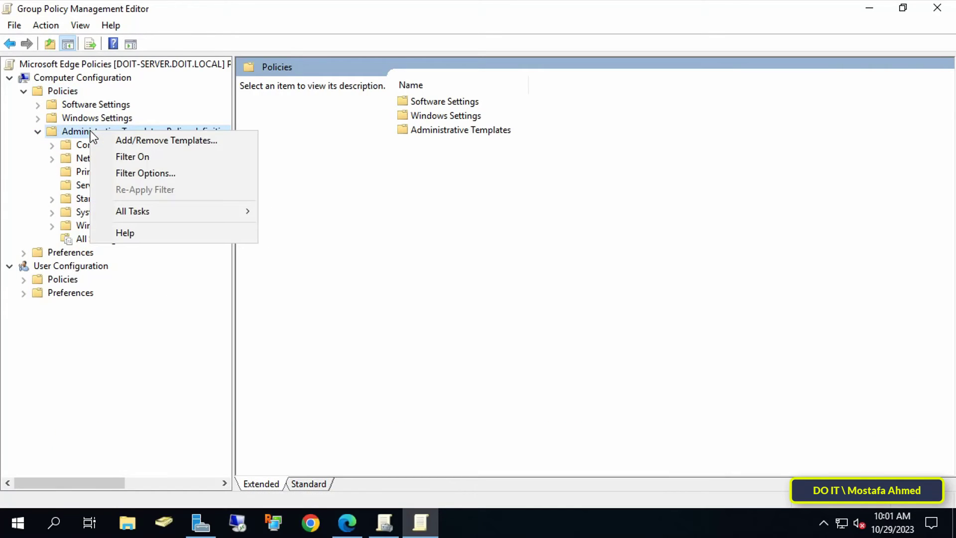
# Step: Add msedge.adm from E:\Edge temp\...\windows\adm\en-US via Add/Remove Templates
pyautogui.click(238, 142)
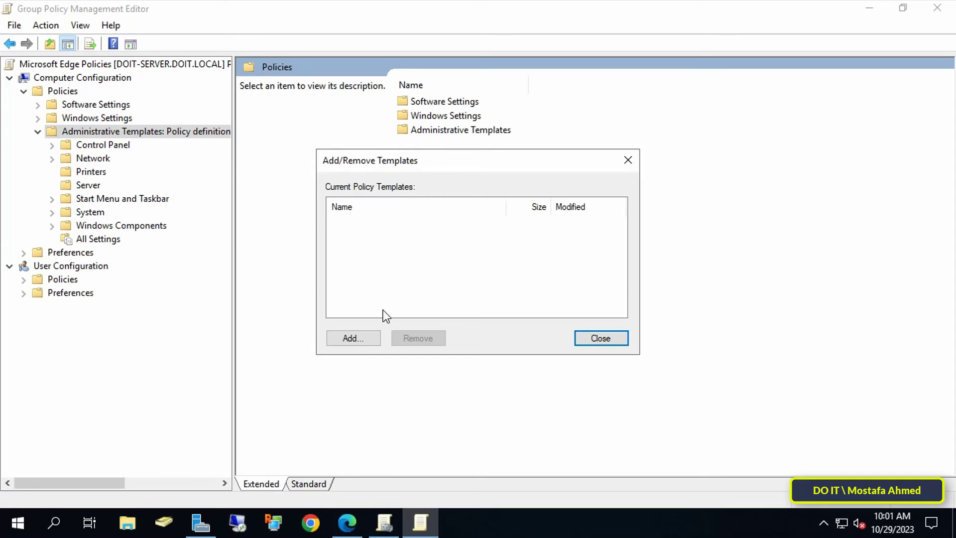
pyautogui.click(371, 338)
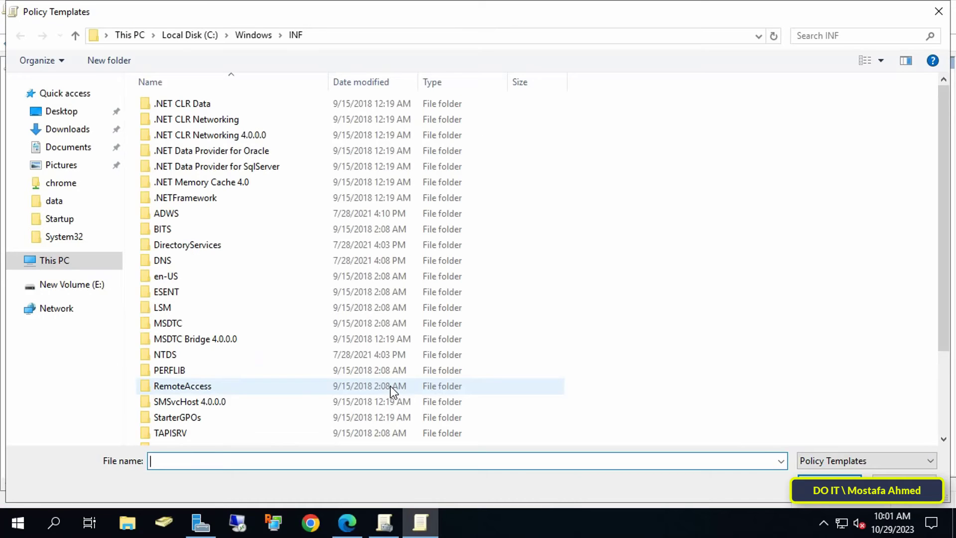
pyautogui.doubleClick(763, 223)
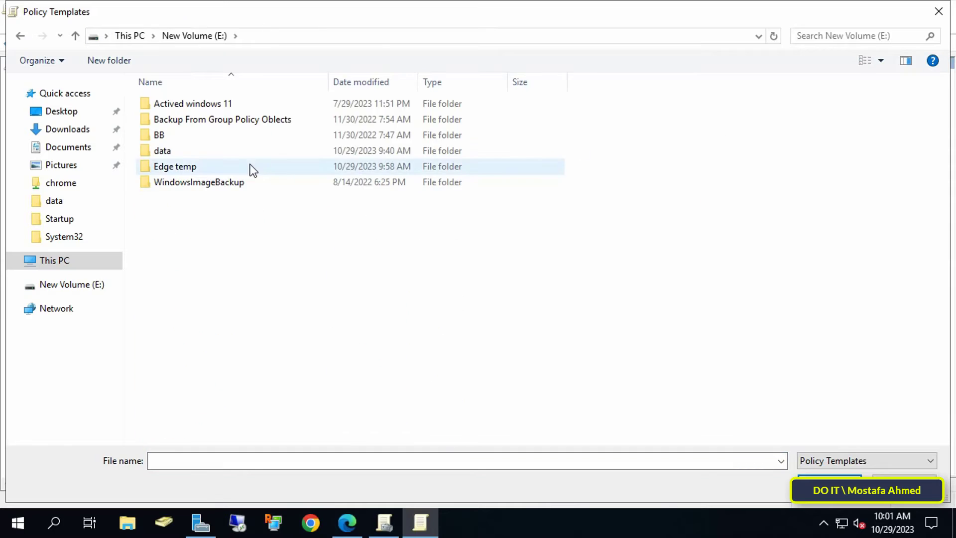
pyautogui.doubleClick(250, 166)
pyautogui.doubleClick(272, 105)
pyautogui.doubleClick(234, 149)
pyautogui.click(167, 109)
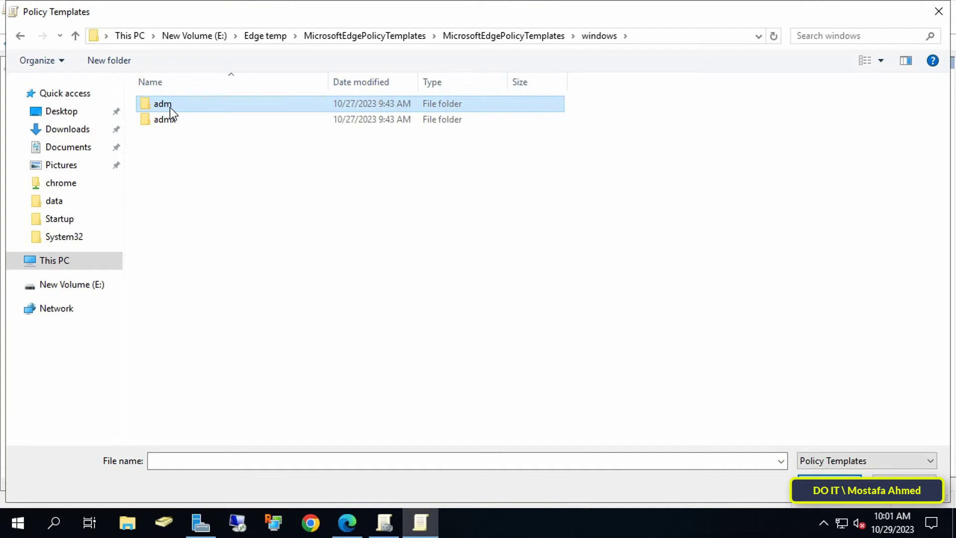
pyautogui.doubleClick(170, 106)
pyautogui.doubleClick(175, 166)
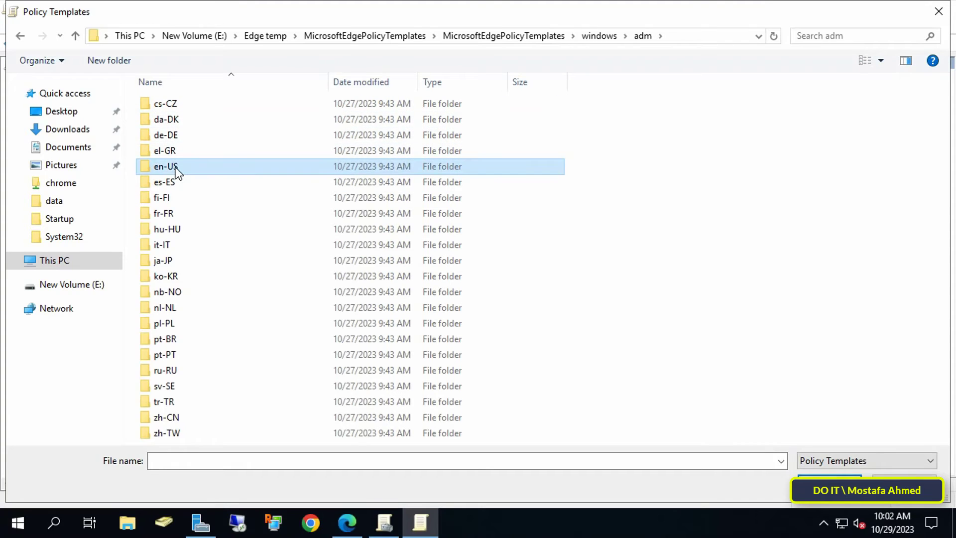
pyautogui.click(189, 109)
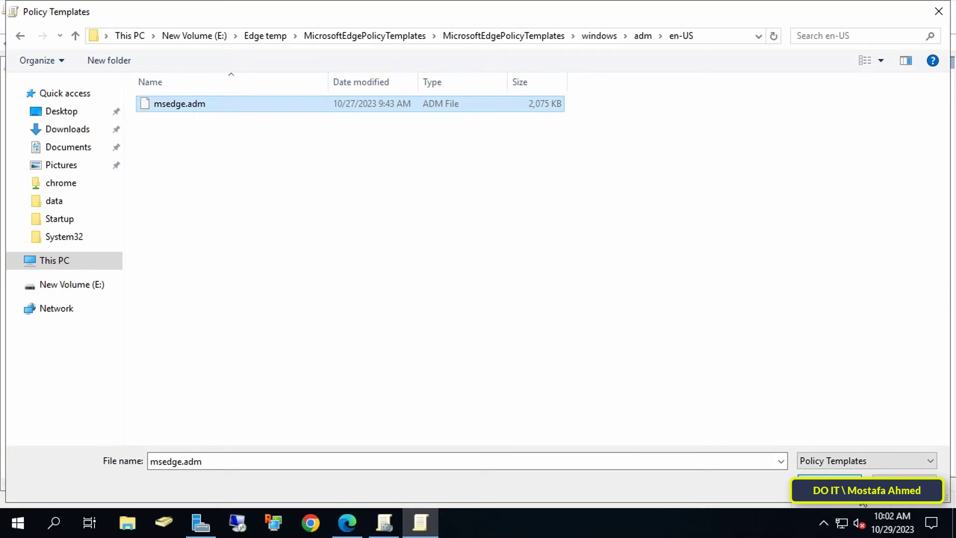
pyautogui.click(829, 483)
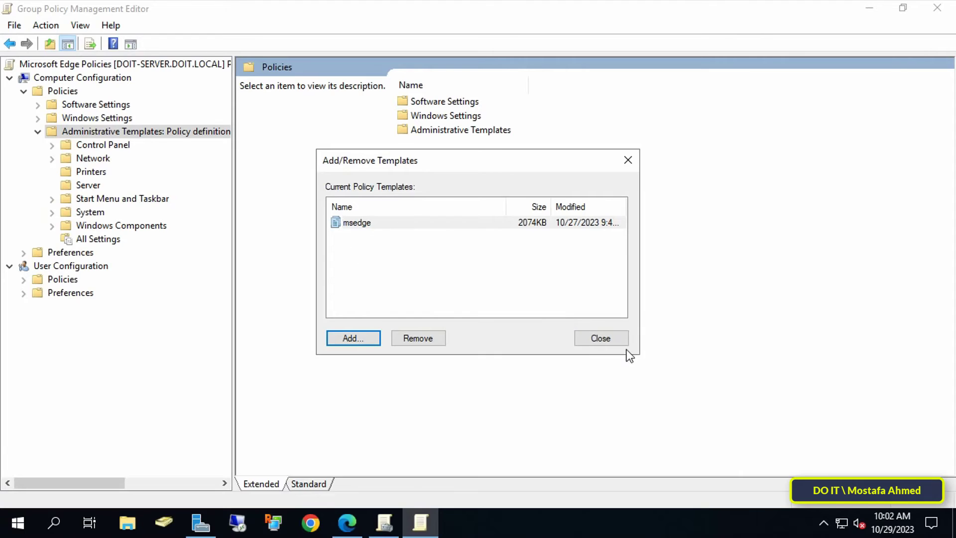
pyautogui.click(615, 340)
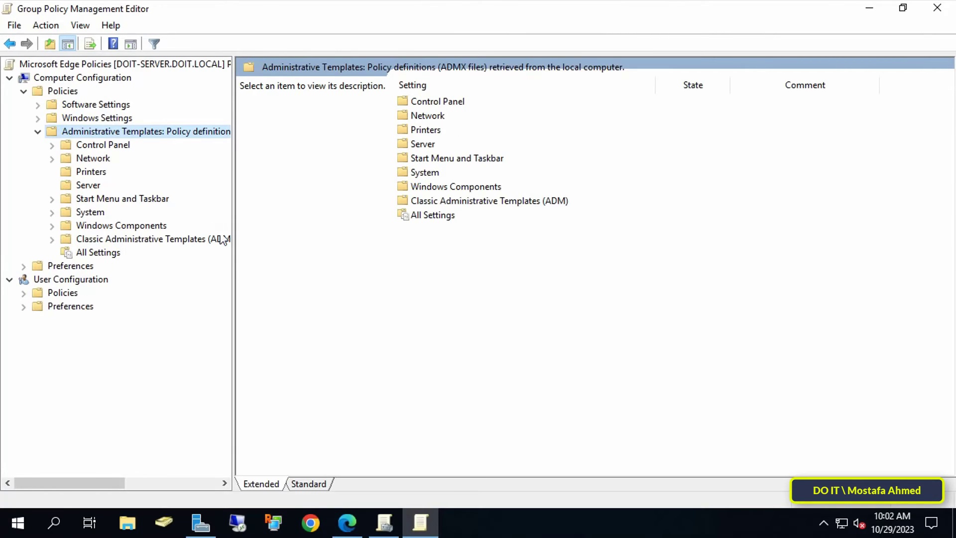
# Step: Browse the computer ADM Microsoft Edge (350 settings) and Microsoft Edge - Default Settings folders
pyautogui.click(198, 239)
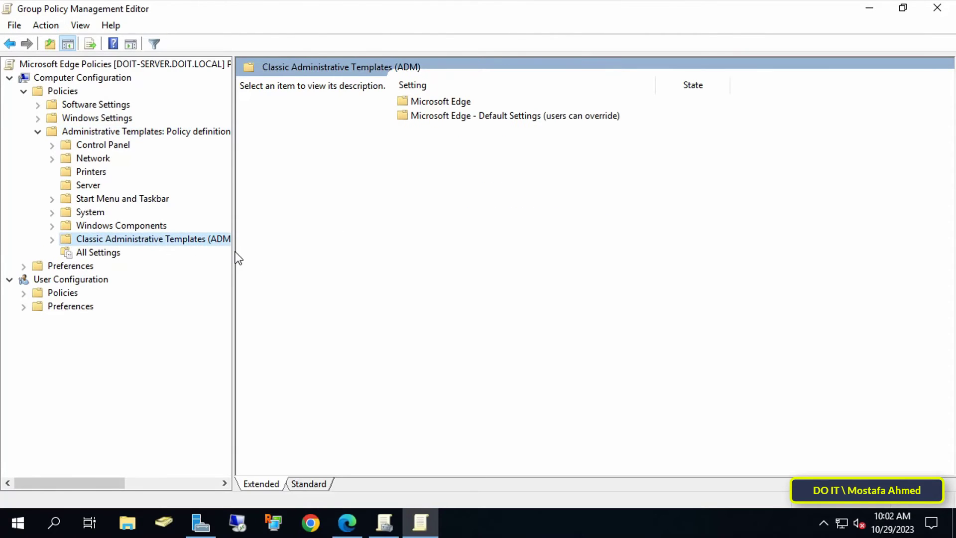
pyautogui.moveTo(235, 251); pyautogui.dragTo(357, 252)
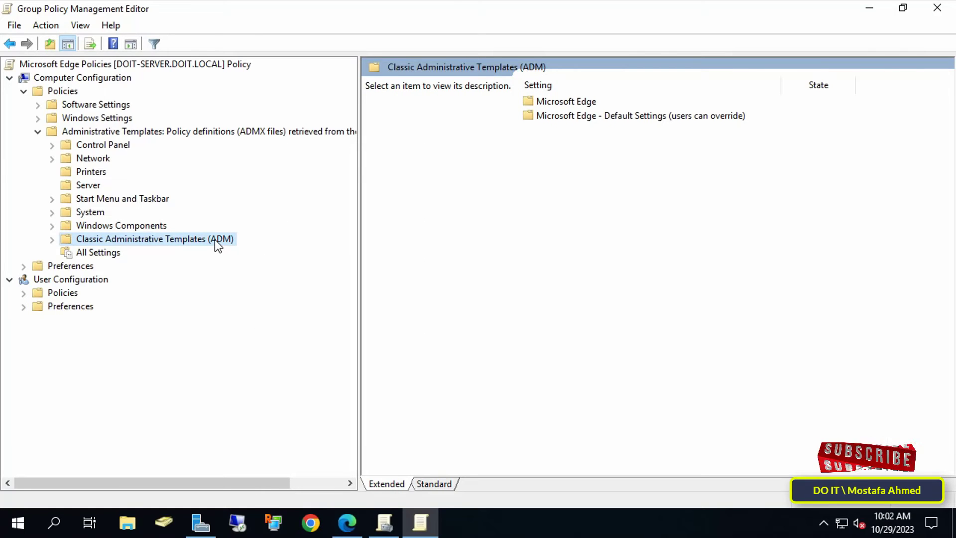
pyautogui.click(52, 239)
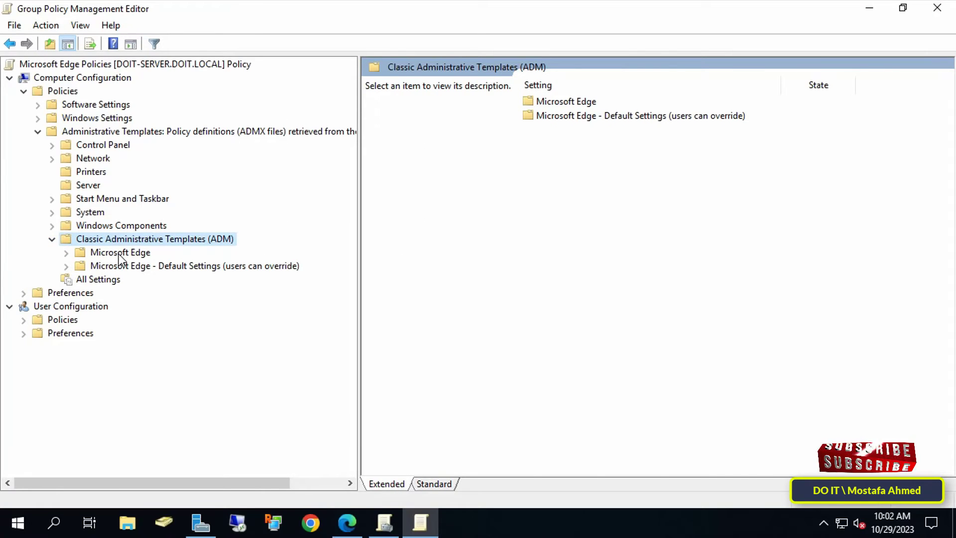
pyautogui.click(120, 253)
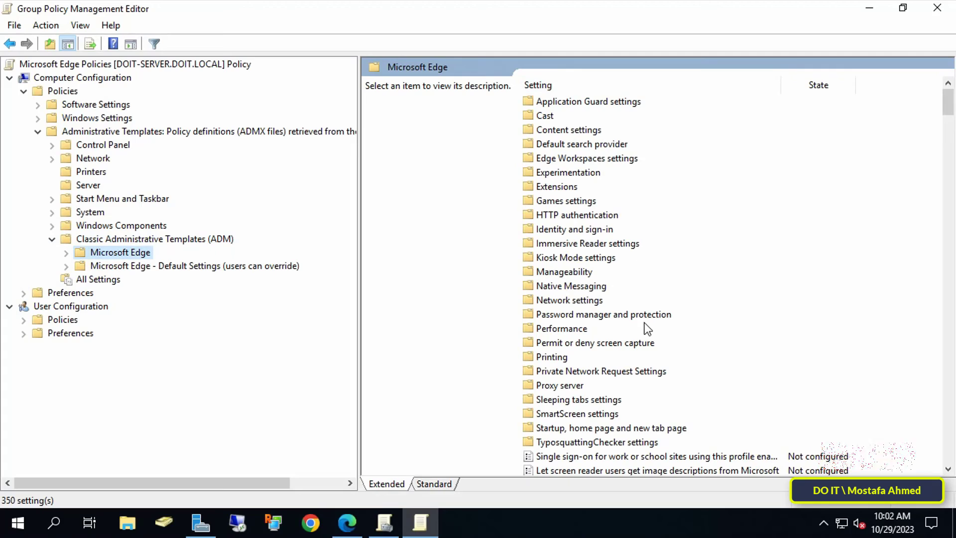
pyautogui.click(285, 267)
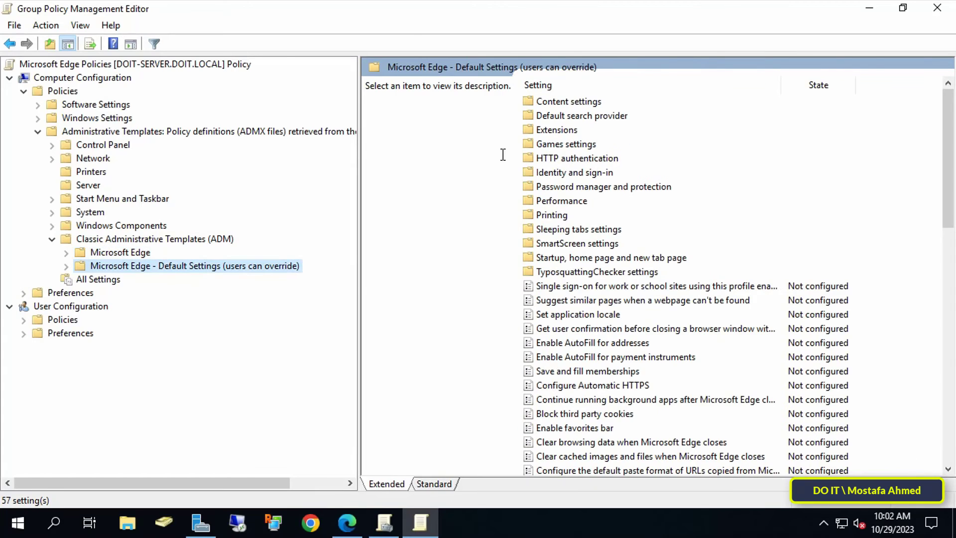
pyautogui.click(122, 252)
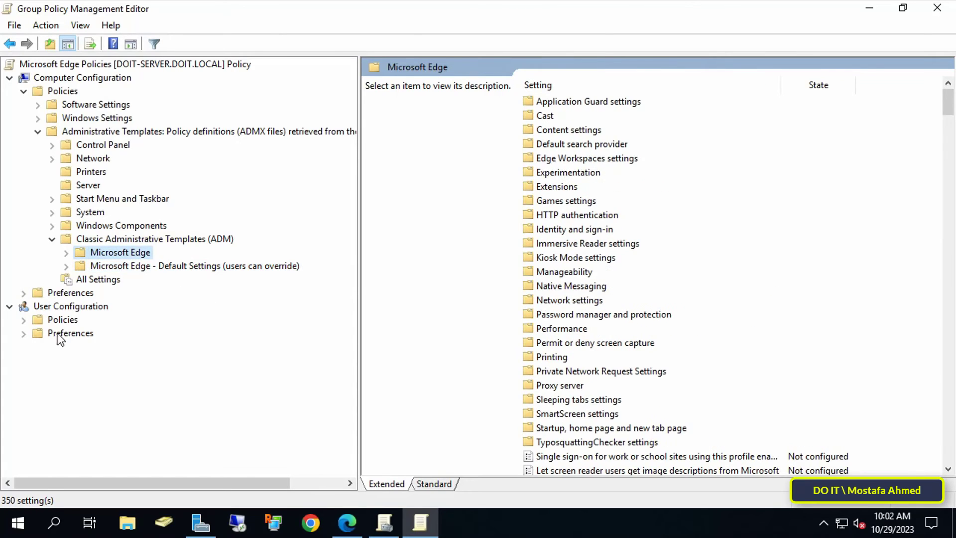
pyautogui.click(24, 319)
# Step: Expand User Configuration's Classic Administrative Templates (ADM) and view Microsoft Edge - Default Settings
pyautogui.click(37, 360)
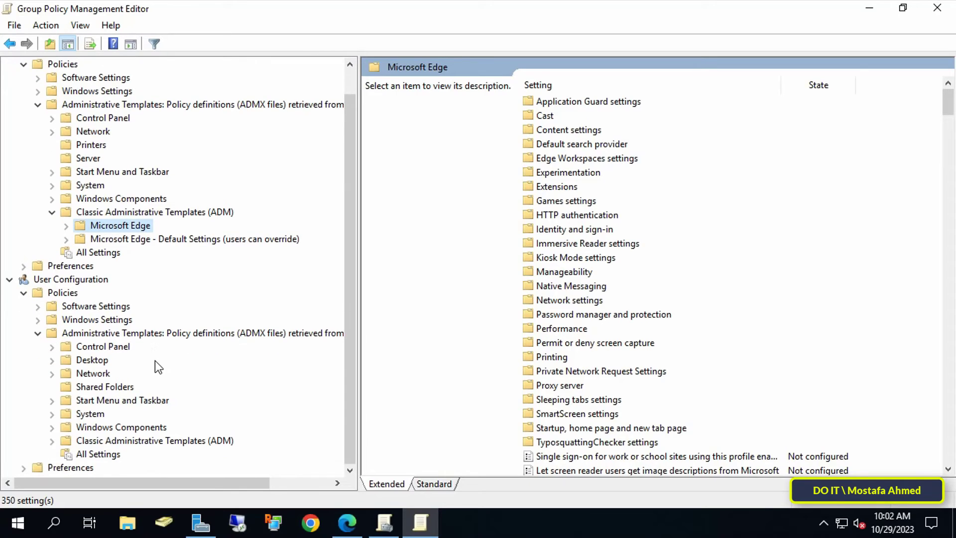
pyautogui.click(52, 442)
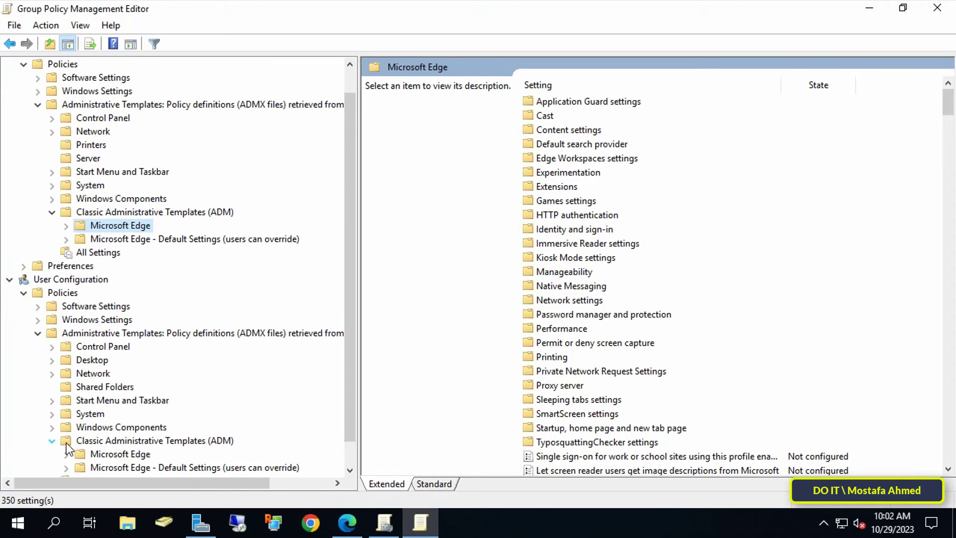
pyautogui.click(131, 428)
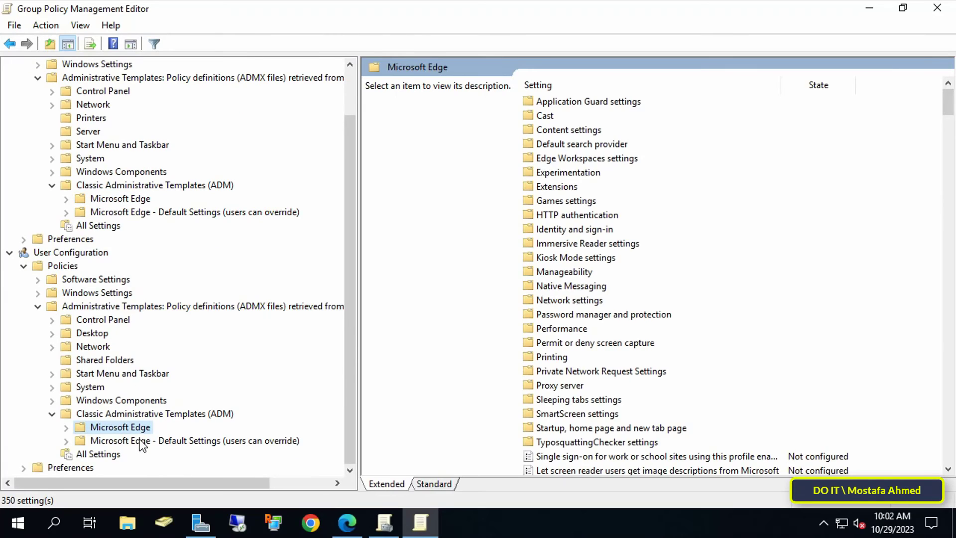
pyautogui.click(145, 441)
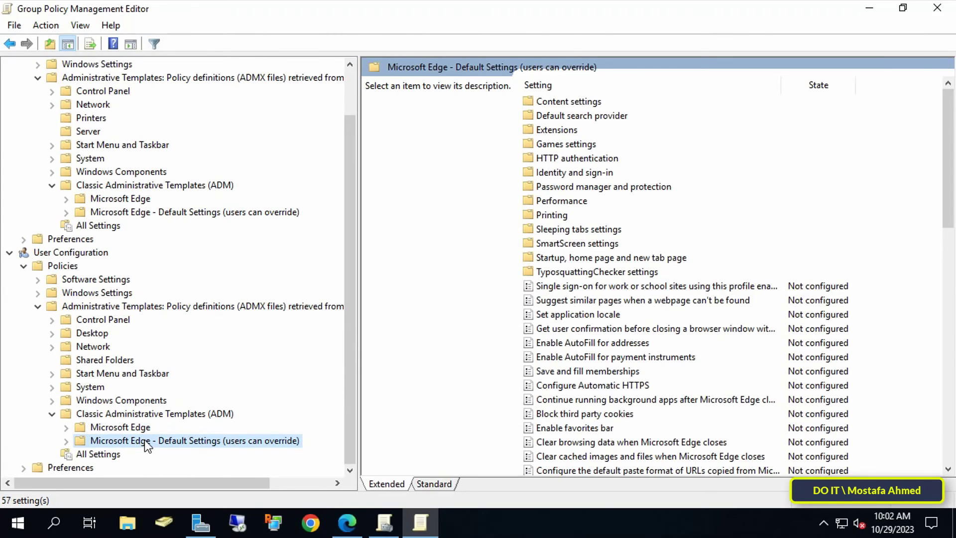